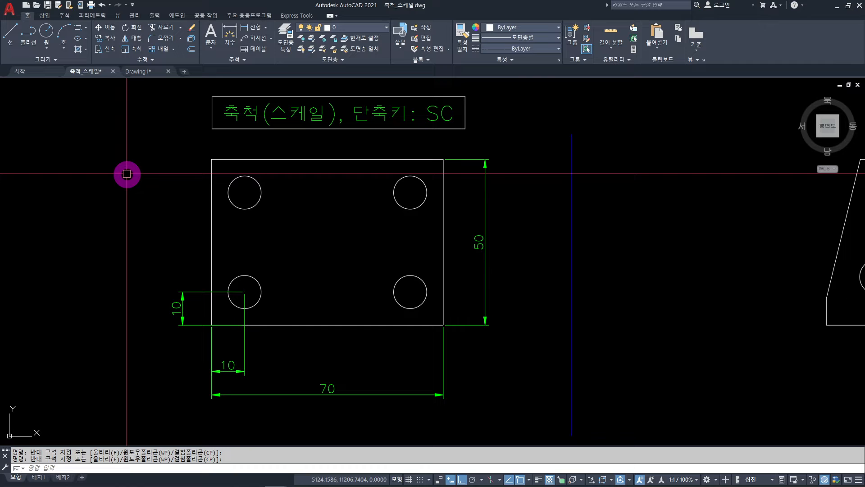
pyautogui.click(132, 49)
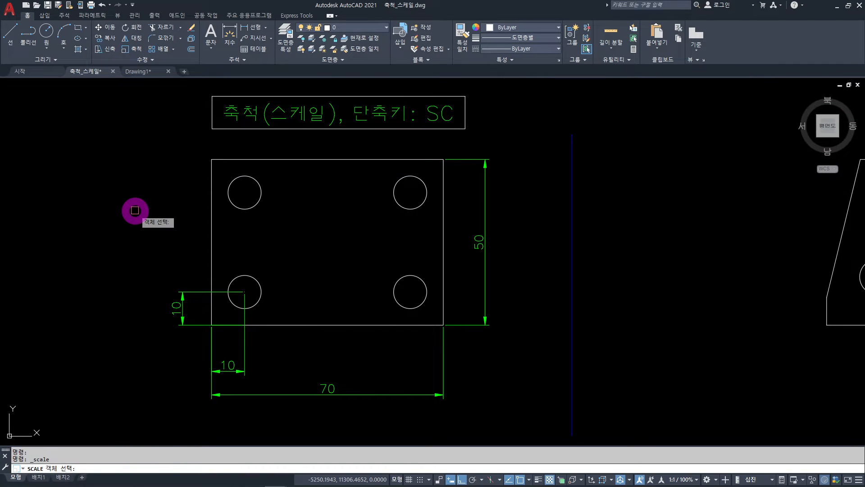
pyautogui.press('Escape')
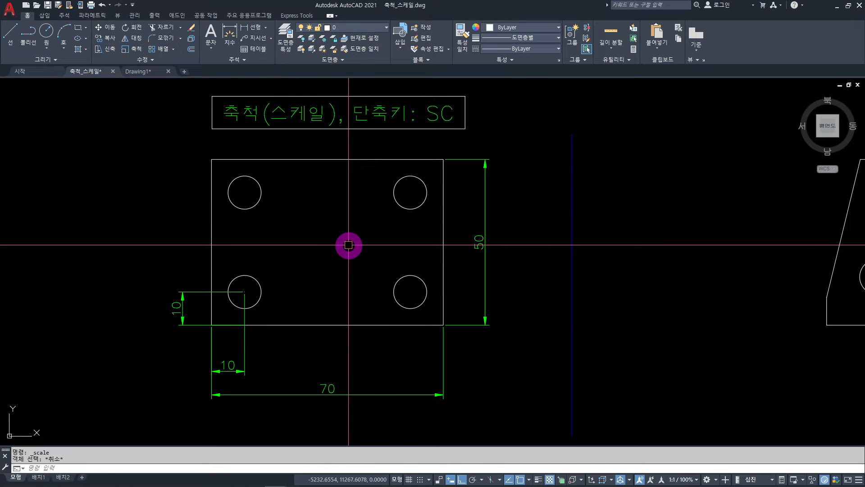
pyautogui.scroll(-5, 348, 245)
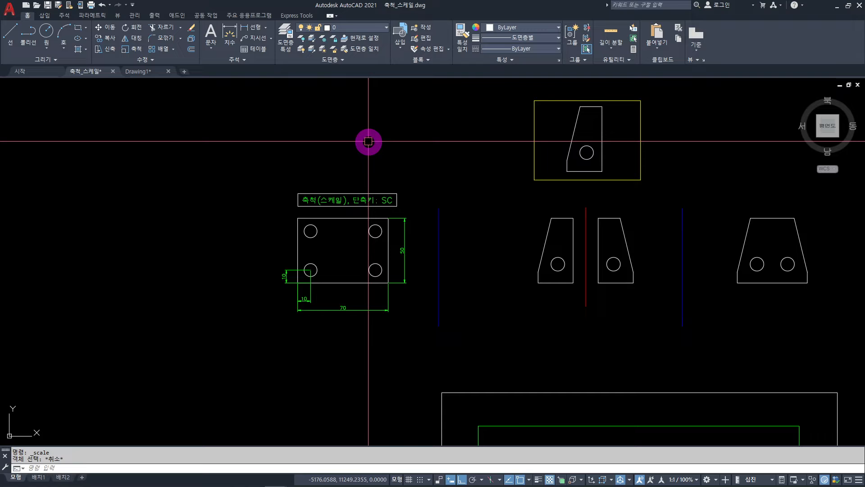
pyautogui.click(420, 154)
pyautogui.click(276, 336)
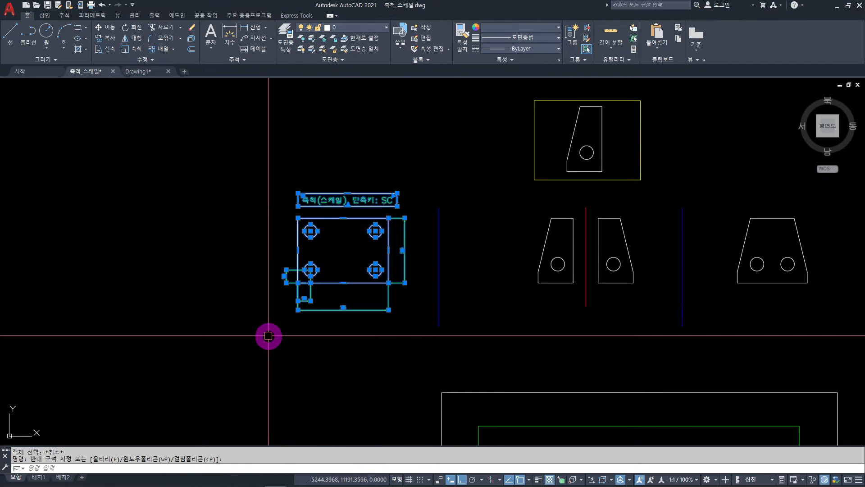
pyautogui.click(129, 50)
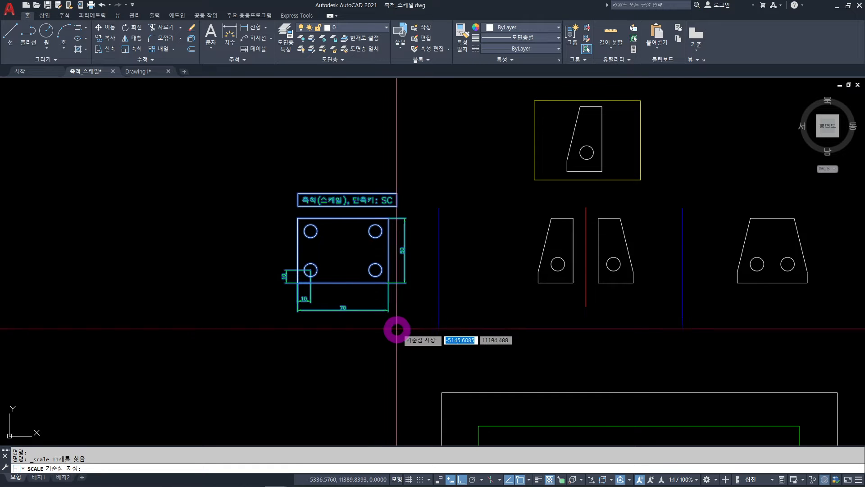
pyautogui.click(388, 283)
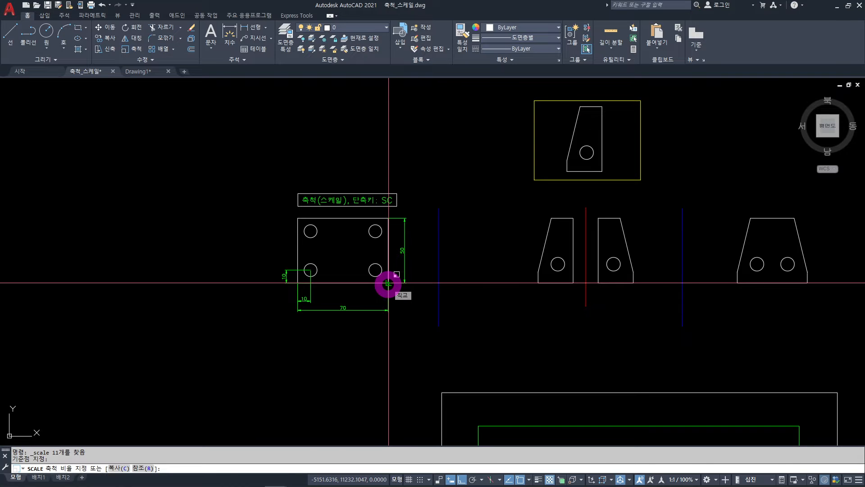
pyautogui.scroll(-2, 405, 207)
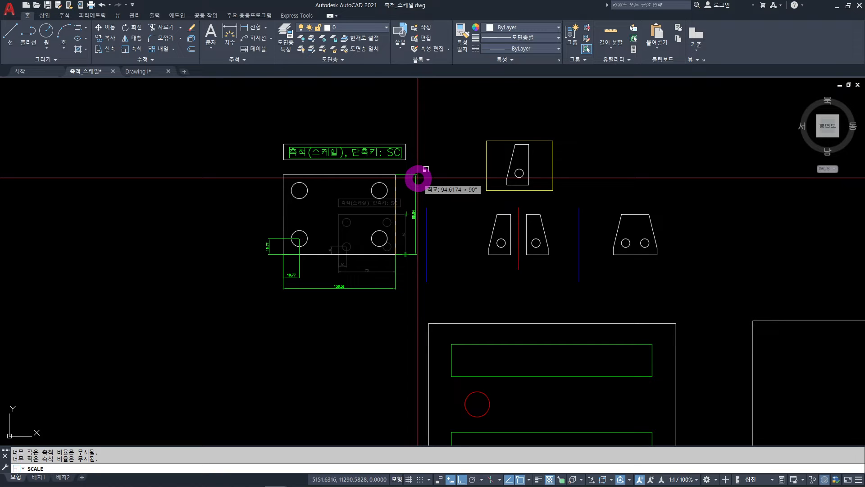
pyautogui.press('Escape')
pyautogui.click(369, 334)
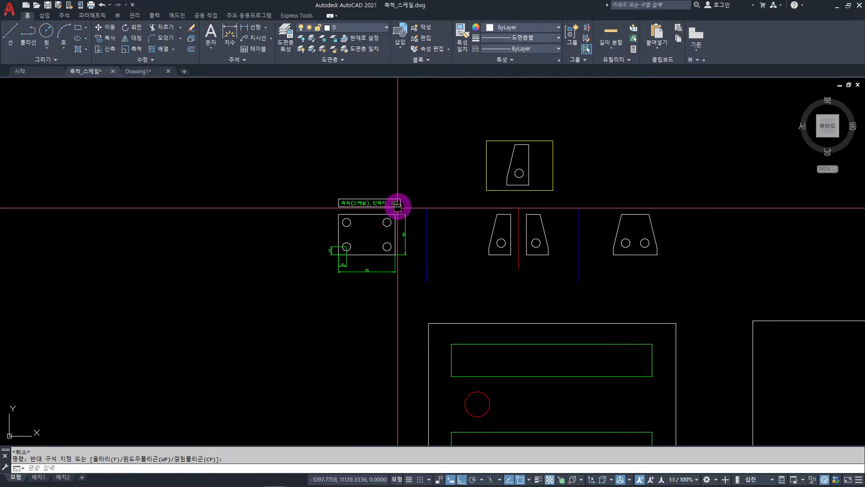
# Step: Copy the plate with its title and dimensions horizontally to about 287 units left of the original
pyautogui.write('CO')
pyautogui.press('space')
pyautogui.click(418, 177)
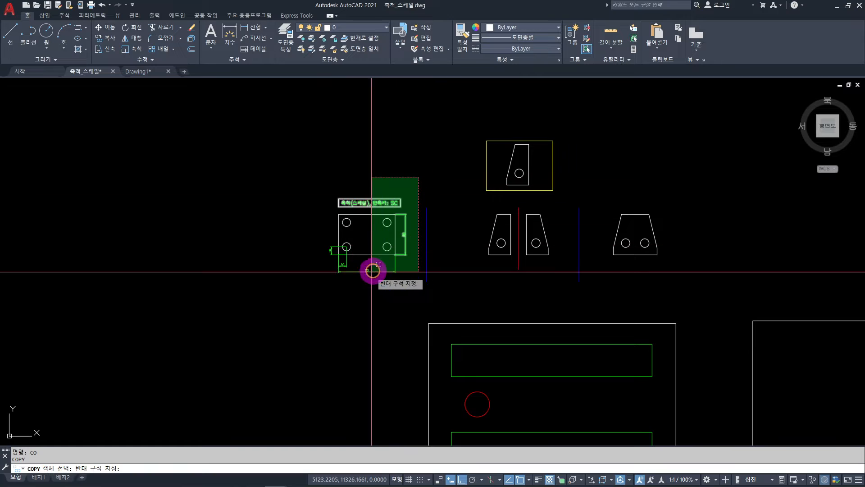
pyautogui.click(304, 293)
pyautogui.press('space')
pyautogui.click(373, 306)
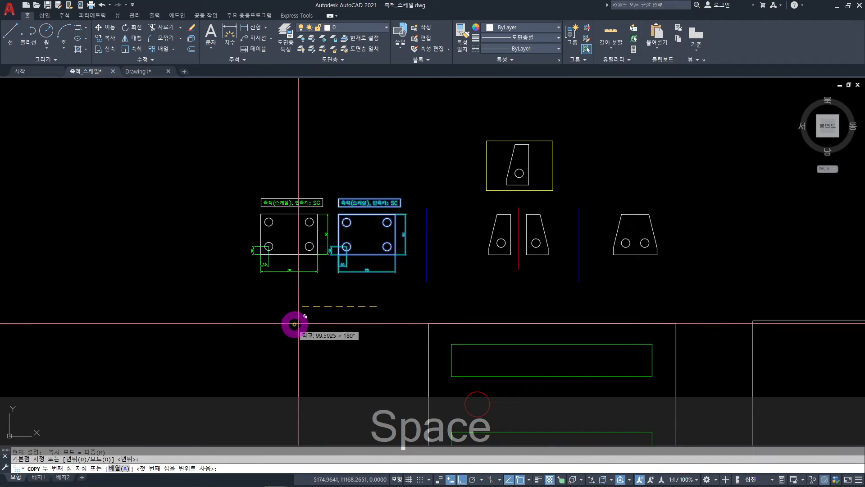
pyautogui.click(145, 325)
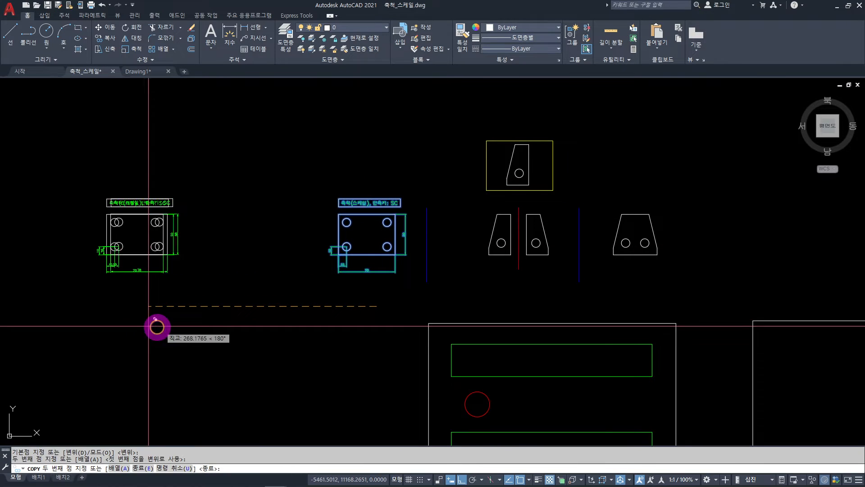
pyautogui.press('Escape')
# Step: Change the colour of the copied plate, title and dimensions to red (빨간색)
pyautogui.moveTo(173, 321); pyautogui.dragTo(321, 328, button='middle')
pyautogui.click(352, 179)
pyautogui.click(306, 260)
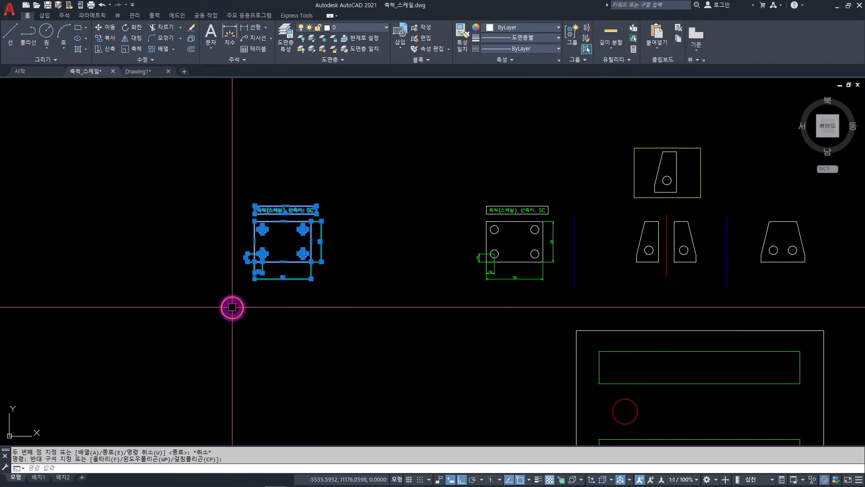
pyautogui.click(507, 30)
pyautogui.click(489, 112)
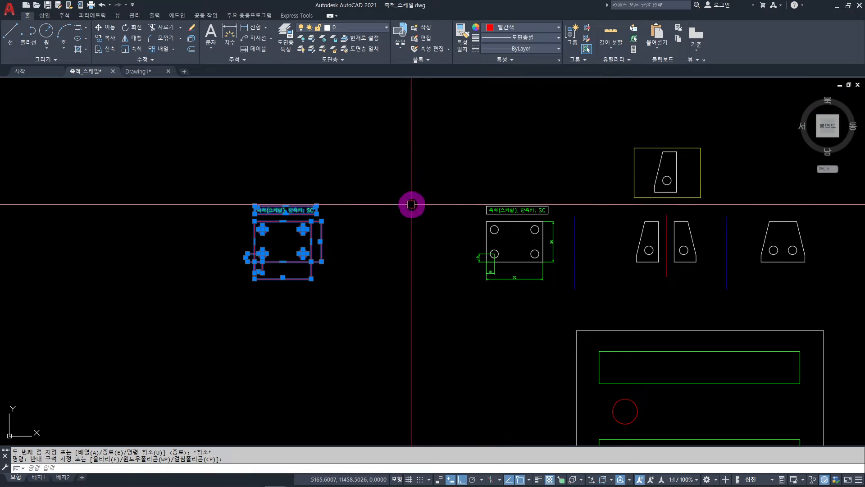
pyautogui.press('Escape')
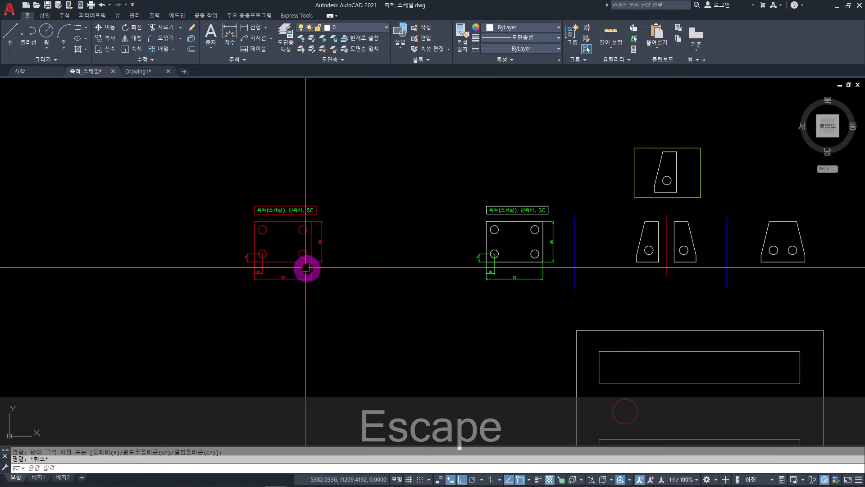
# Step: Scale the whole red copy by a factor of 2 from a base point just outside the plate's lower-right corner
pyautogui.scroll(3, 282, 242)
pyautogui.moveTo(282, 242); pyautogui.dragTo(248, 242, button='middle')
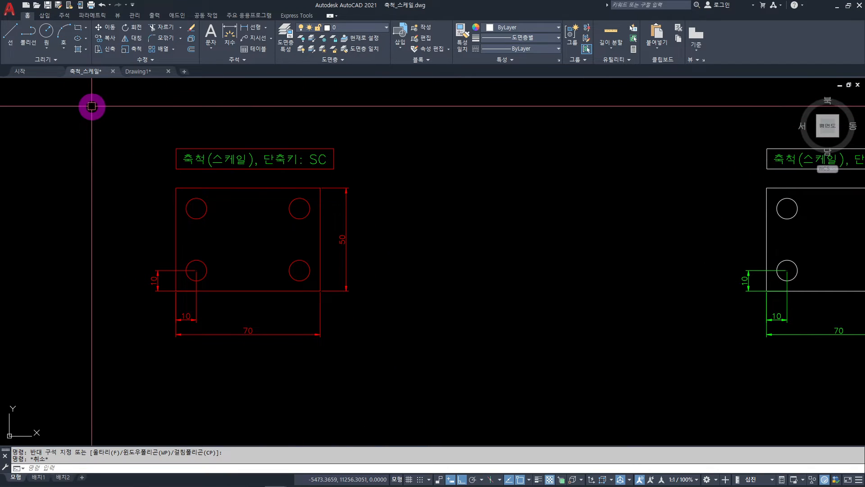
pyautogui.click(134, 50)
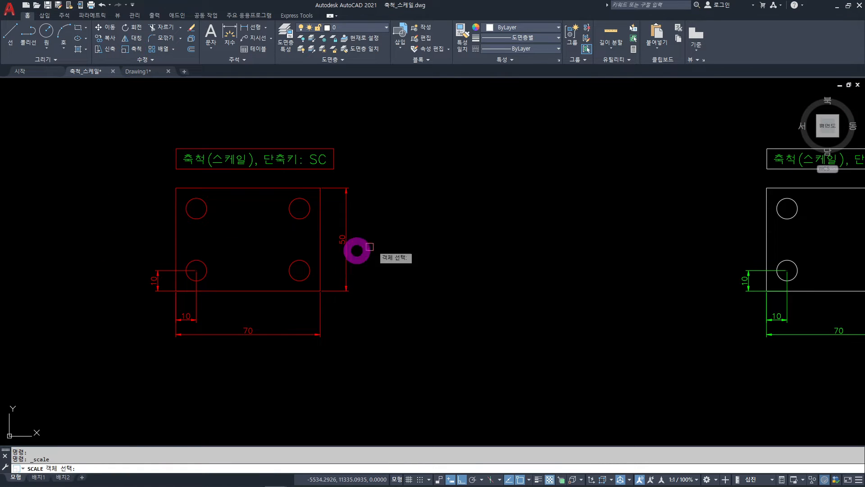
pyautogui.click(416, 130)
pyautogui.click(131, 371)
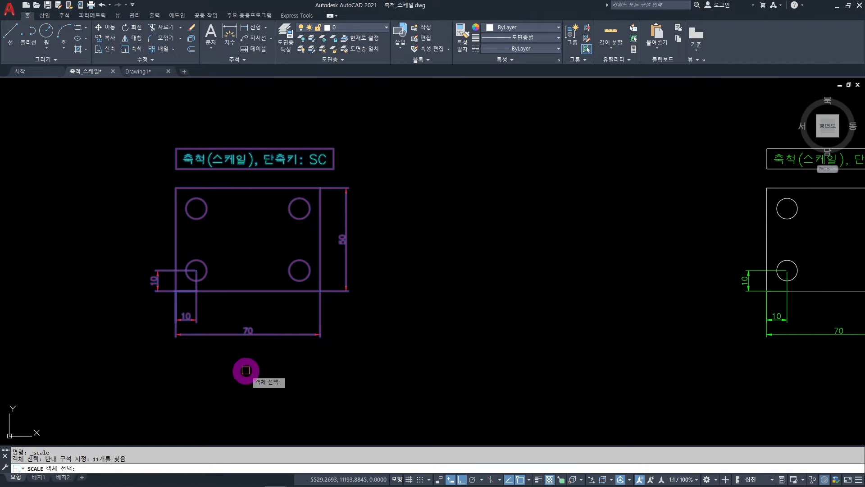
pyautogui.press('space')
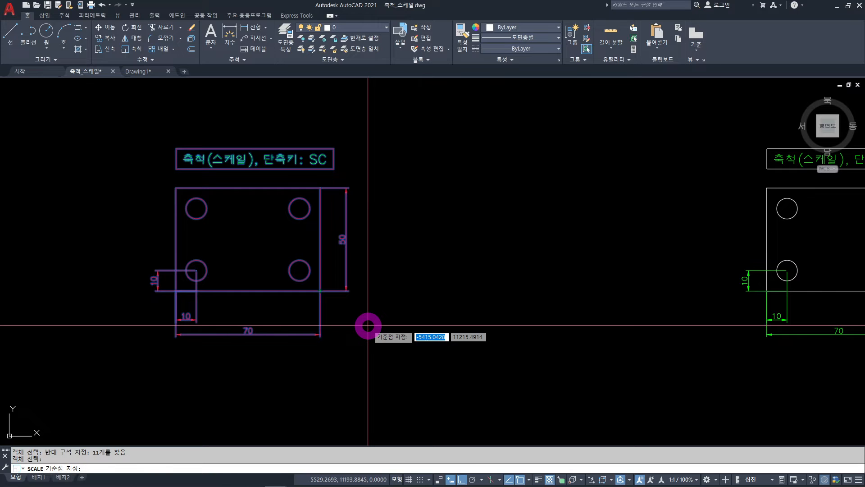
pyautogui.click(368, 325)
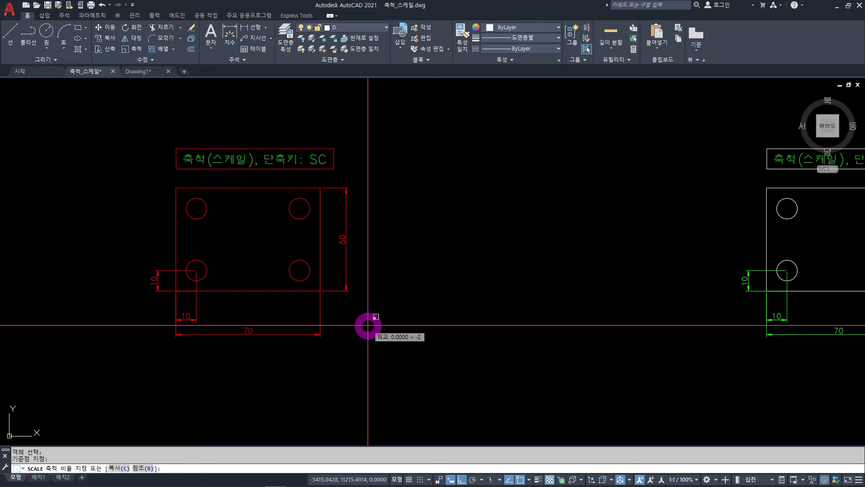
pyautogui.write('2')
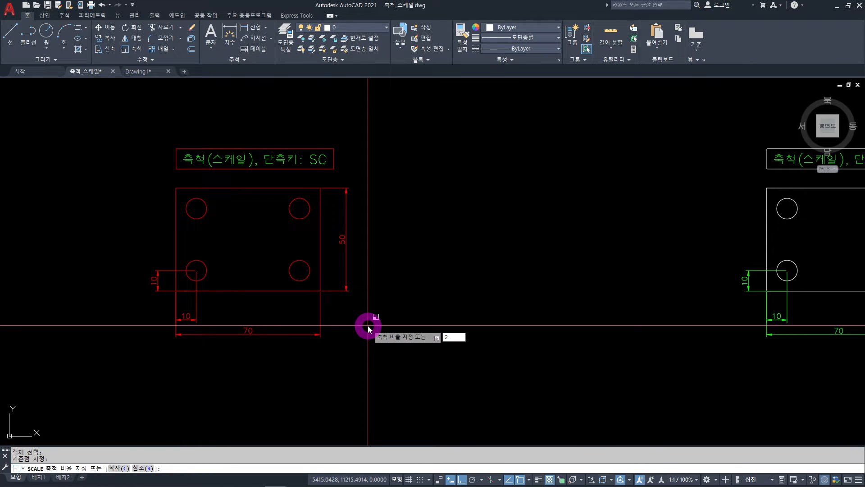
pyautogui.press('Return')
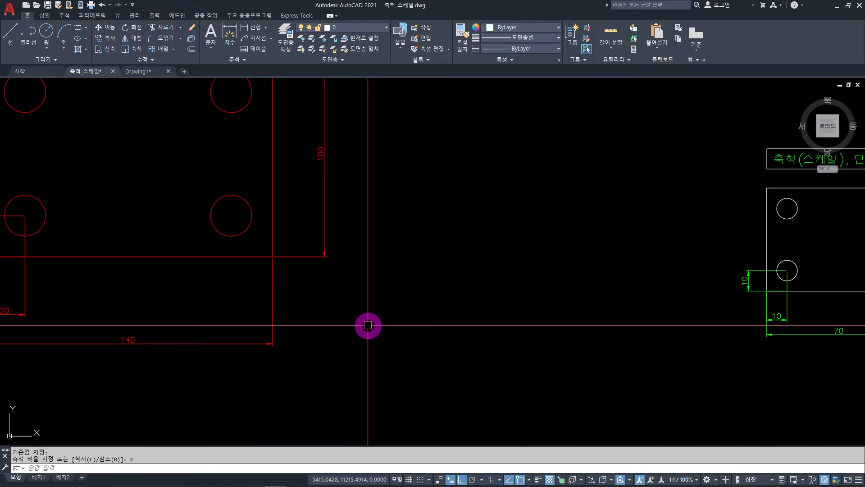
# Step: Scale the enlarged red copy by a factor of 0.5, using the middle of the plate as the base point
pyautogui.scroll(-4, 311, 322)
pyautogui.moveTo(345, 330); pyautogui.dragTo(425, 338, button='middle')
pyautogui.scroll(2, 349, 280)
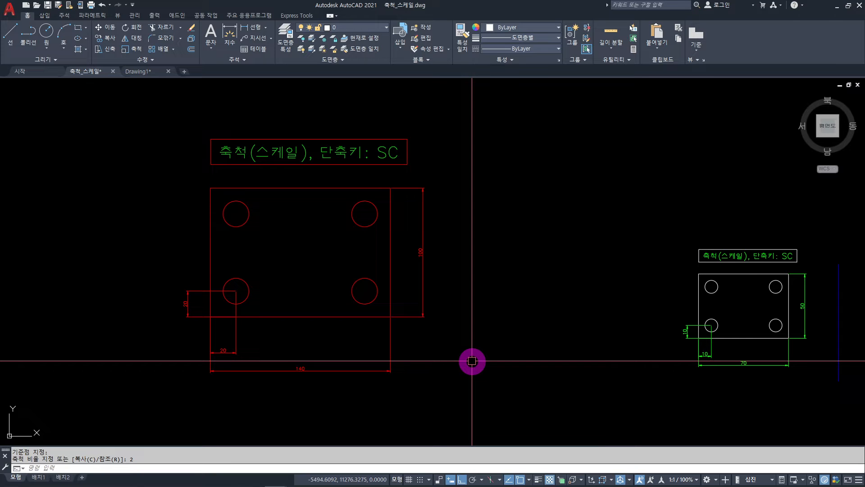
pyautogui.click(479, 116)
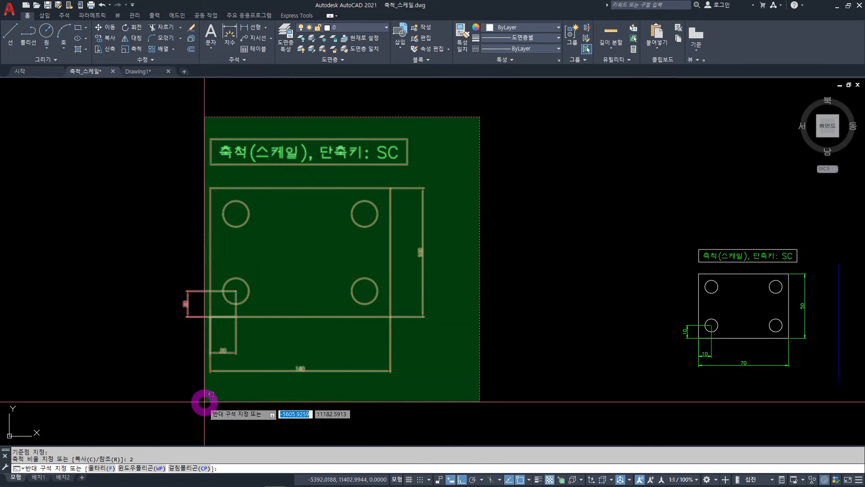
pyautogui.click(157, 406)
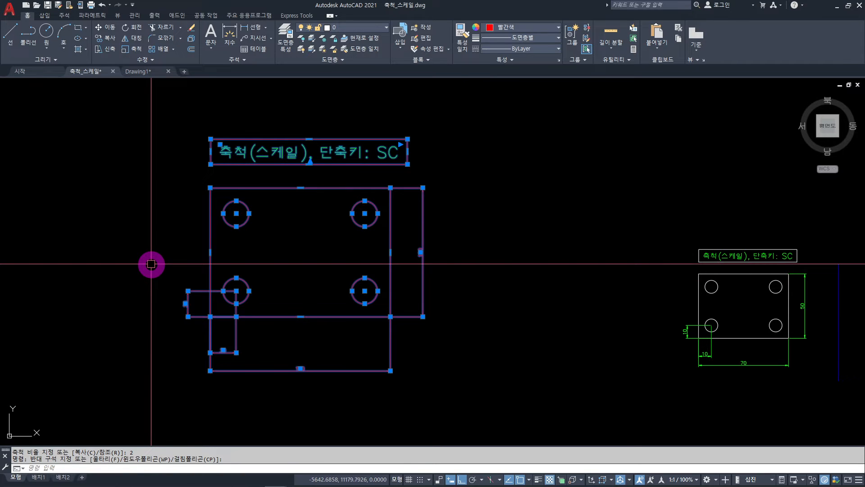
pyautogui.write('SC')
pyautogui.press('space')
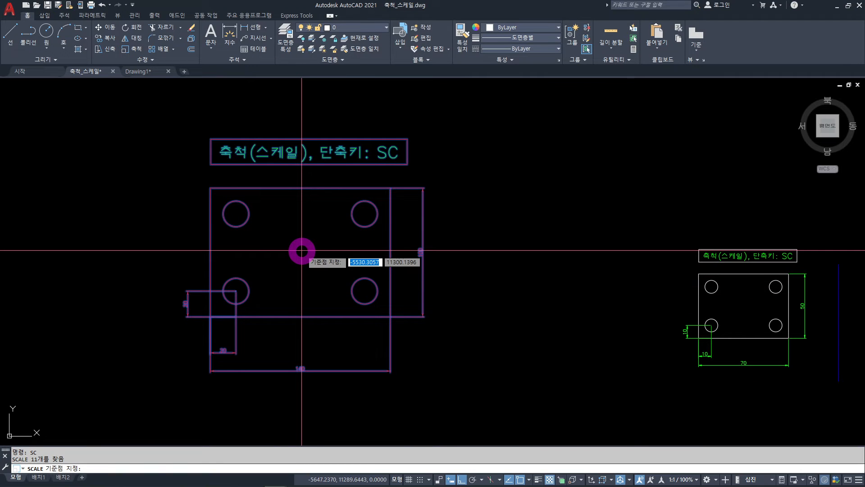
pyautogui.click(301, 250)
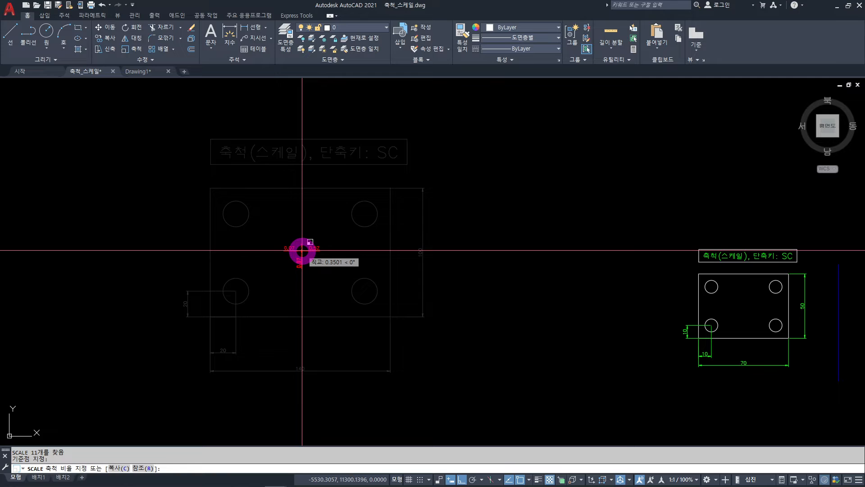
pyautogui.write('0.5')
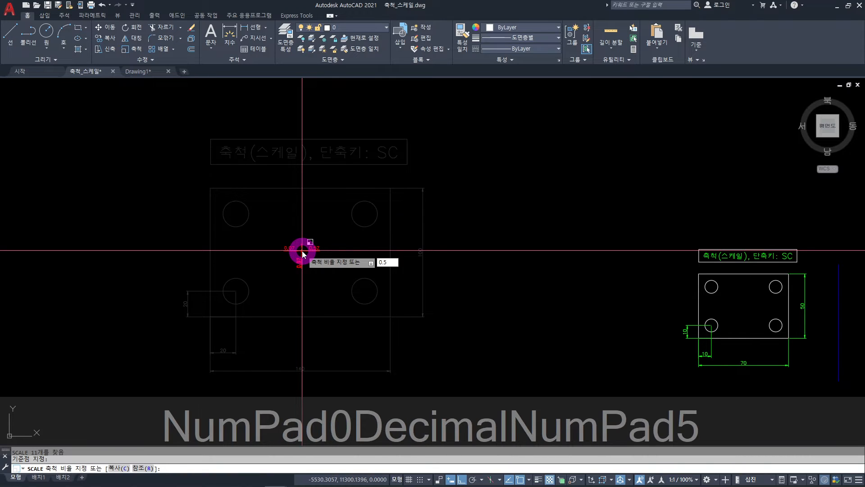
pyautogui.press('Return')
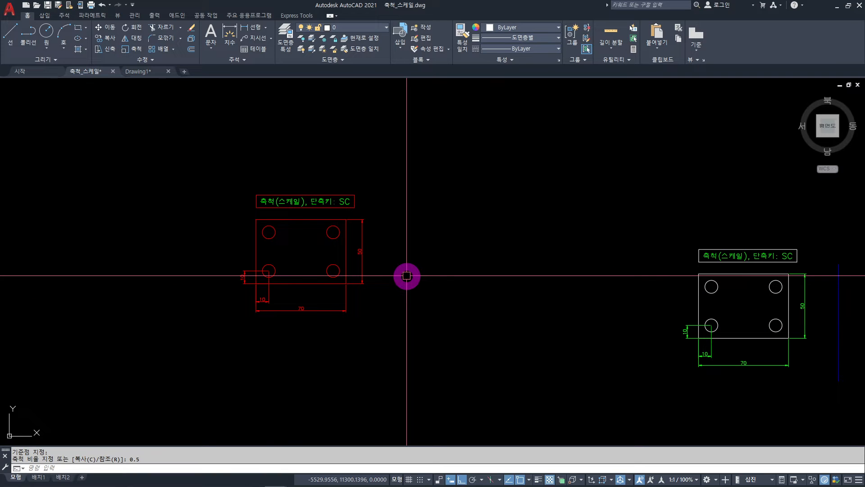
# Step: Scale the red copy by a factor of 3 from a base point in the empty space to its right
pyautogui.click(389, 161)
pyautogui.click(214, 344)
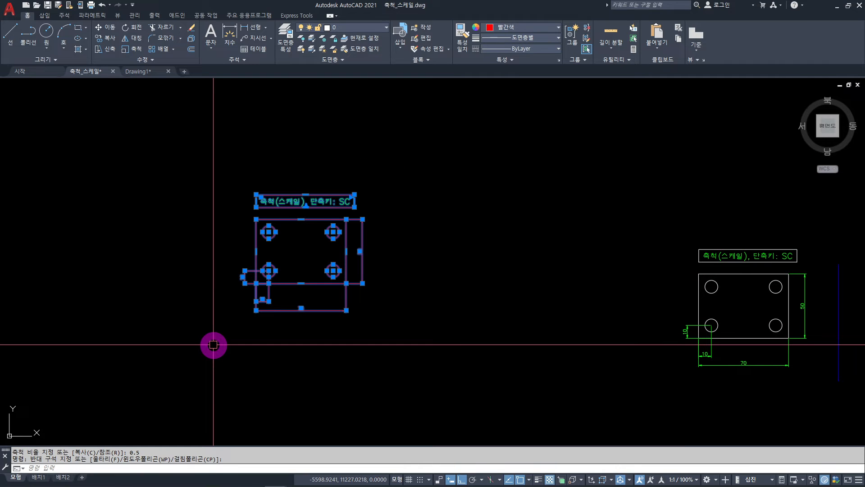
pyautogui.write('sc')
pyautogui.press('space')
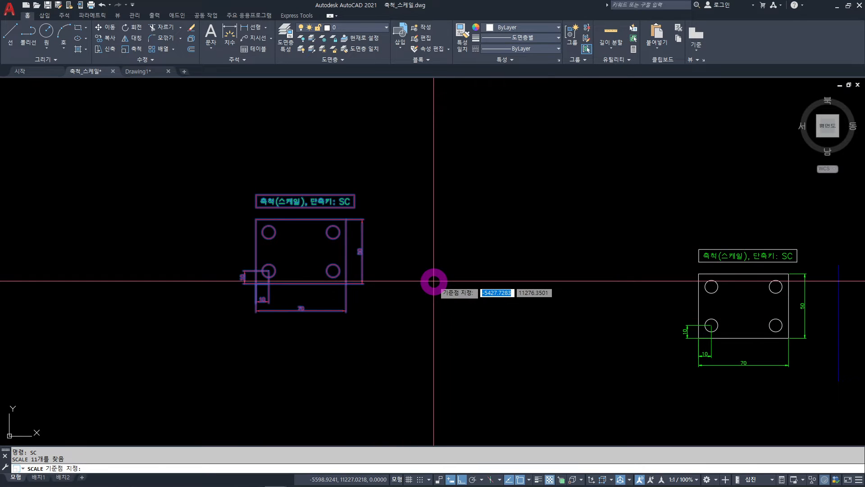
pyautogui.click(433, 280)
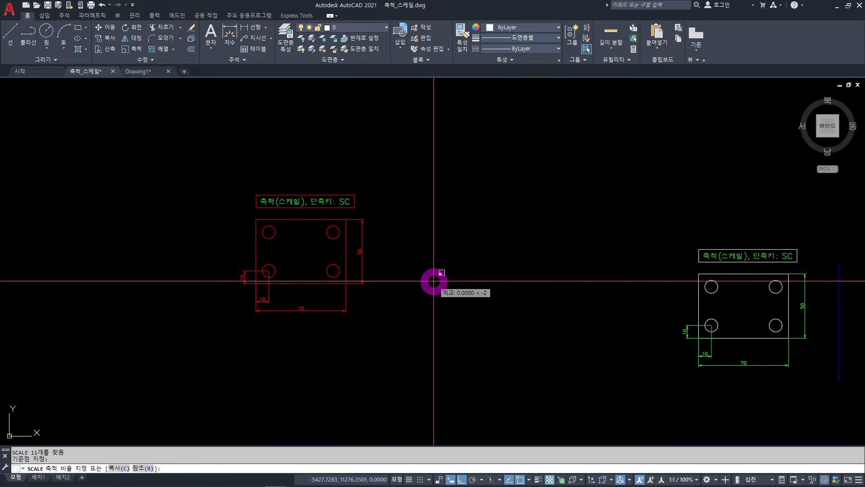
pyautogui.write('3')
pyautogui.press('Return')
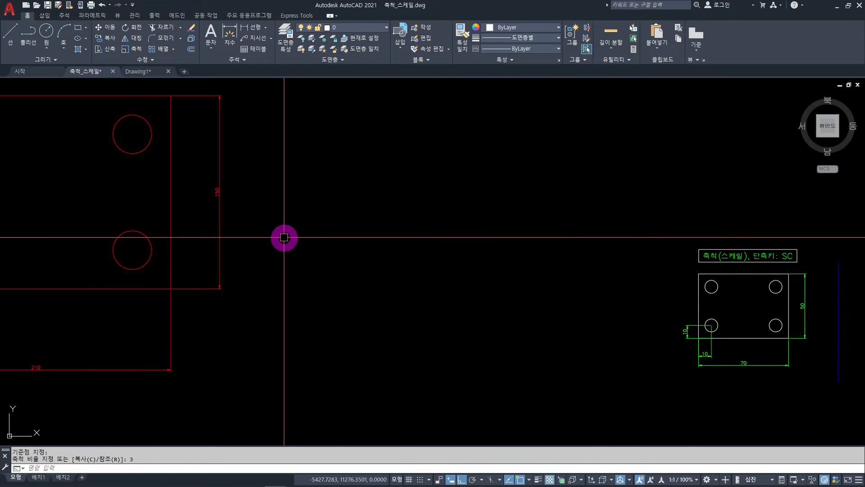
# Step: Compare the size and dimensions of the scaled red copy with those of the original plate
pyautogui.scroll(-2, 311, 265)
pyautogui.moveTo(311, 268); pyautogui.dragTo(498, 282, button='middle')
pyautogui.scroll(4, 429, 240)
pyautogui.scroll(-2, 547, 256)
pyautogui.moveTo(571, 276); pyautogui.dragTo(145, 259, button='middle')
pyautogui.scroll(3, 444, 324)
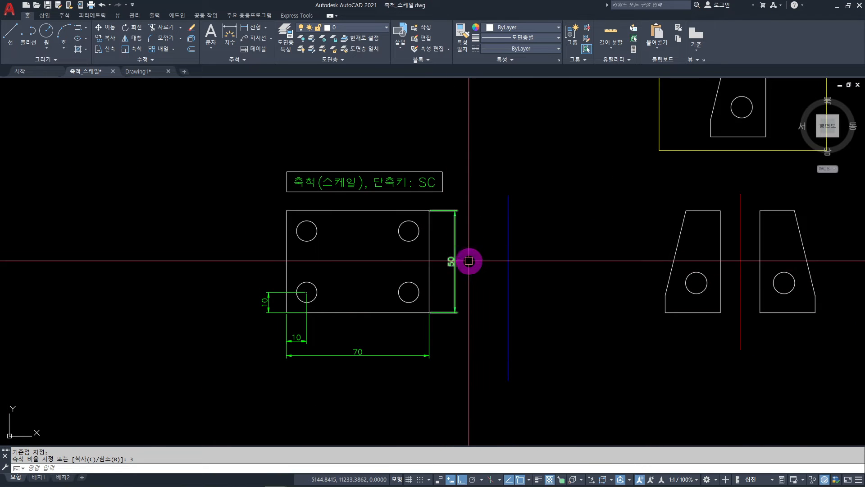
pyautogui.scroll(-3, 440, 284)
pyautogui.moveTo(291, 301); pyautogui.dragTo(555, 317, button='middle')
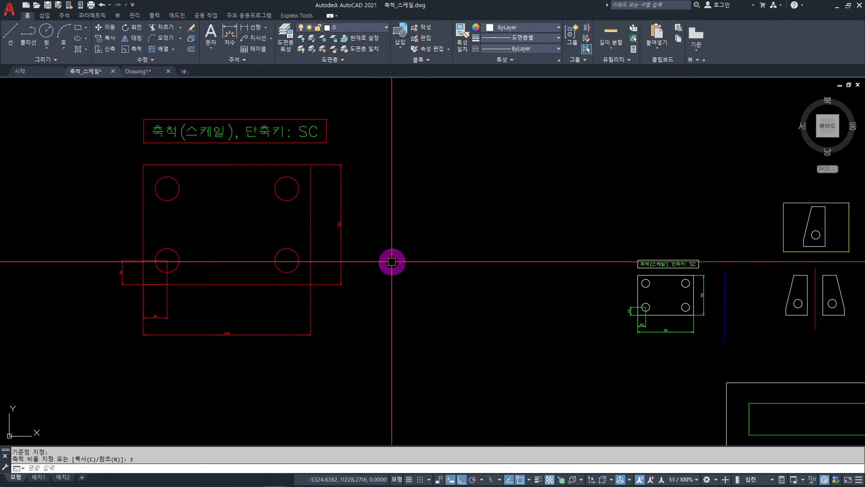
pyautogui.scroll(-2, 402, 289)
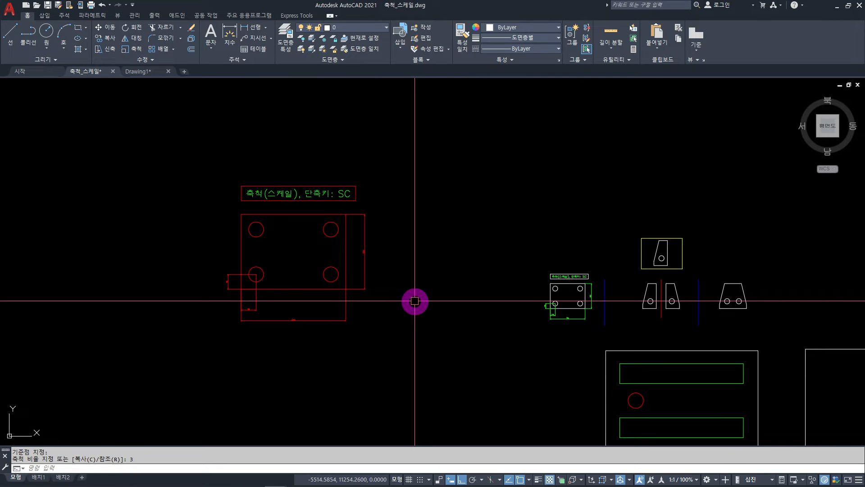
# Step: Scale the whole red copy by a factor of 0.25, using the middle of the plate as the base point
pyautogui.click(409, 157)
pyautogui.click(204, 341)
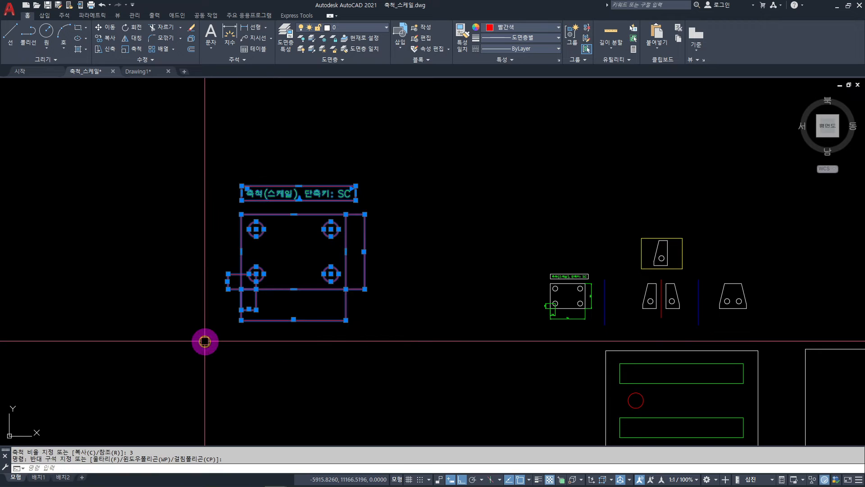
pyautogui.write('sc')
pyautogui.press('space')
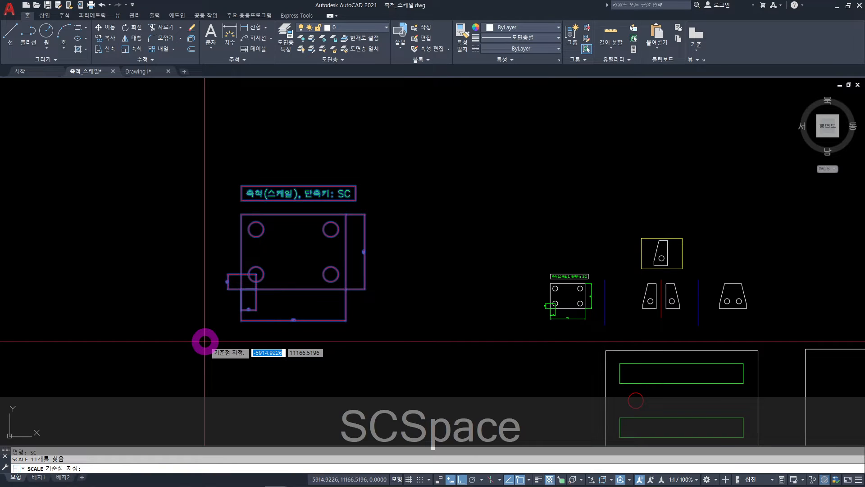
pyautogui.click(296, 252)
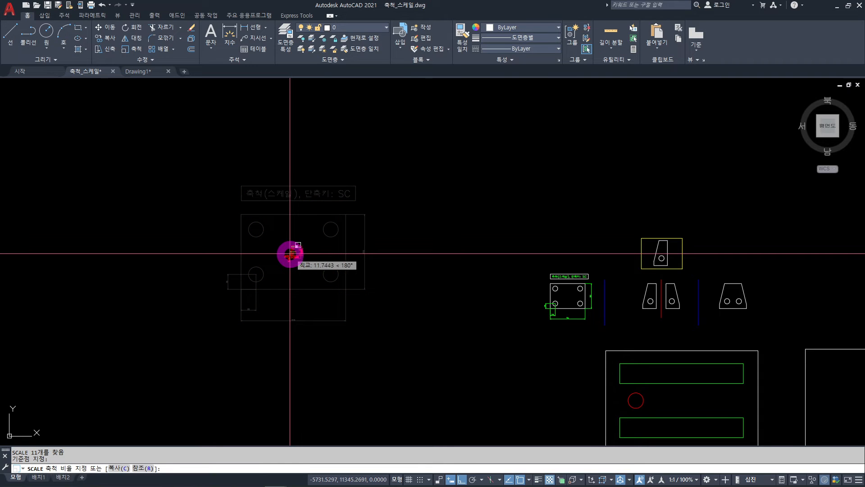
pyautogui.write('0.25')
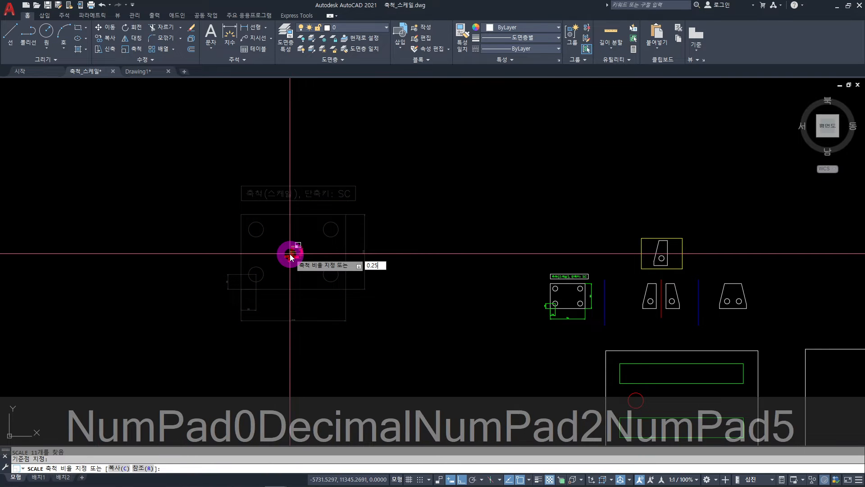
pyautogui.press('Return')
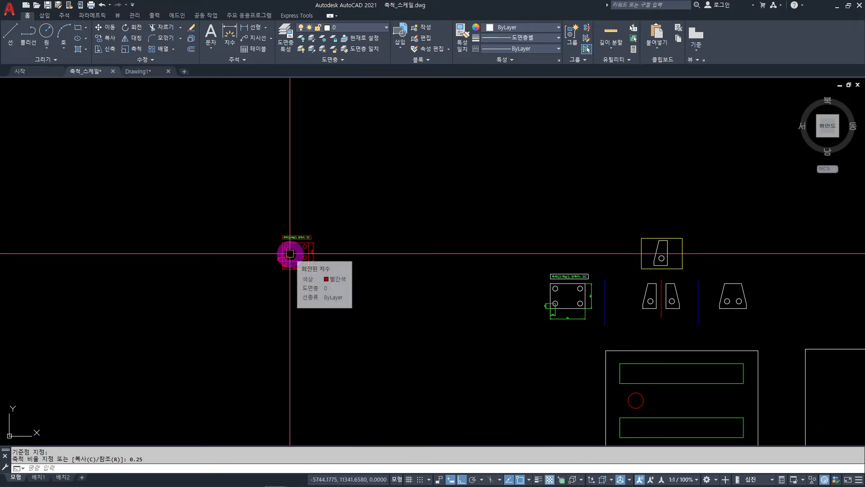
pyautogui.scroll(4, 284, 254)
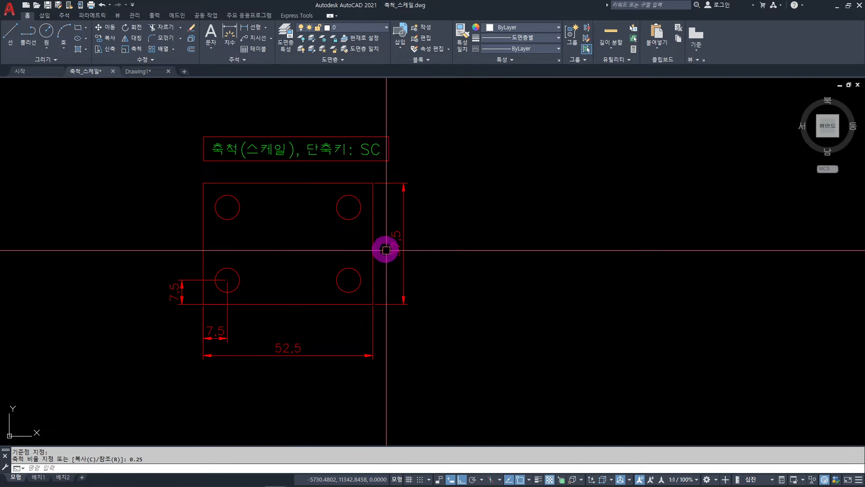
pyautogui.moveTo(404, 261)
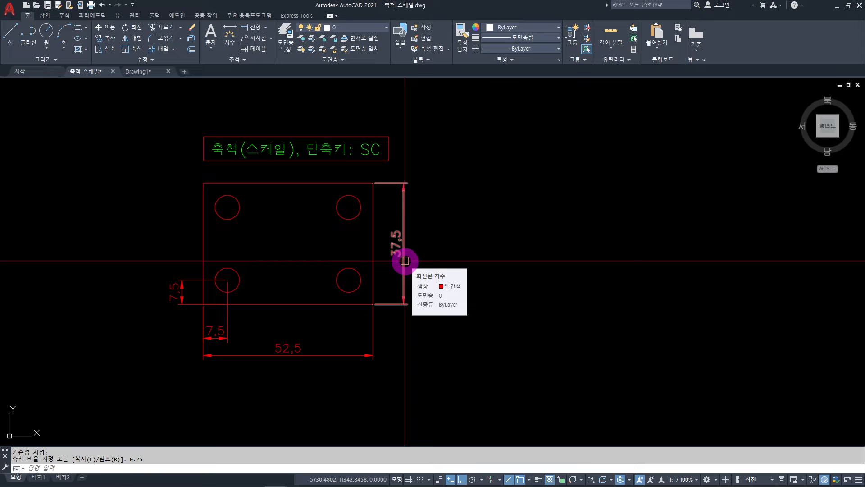
# Step: Erase the whole red copy, including its title and dimensions
pyautogui.scroll(-2, 407, 265)
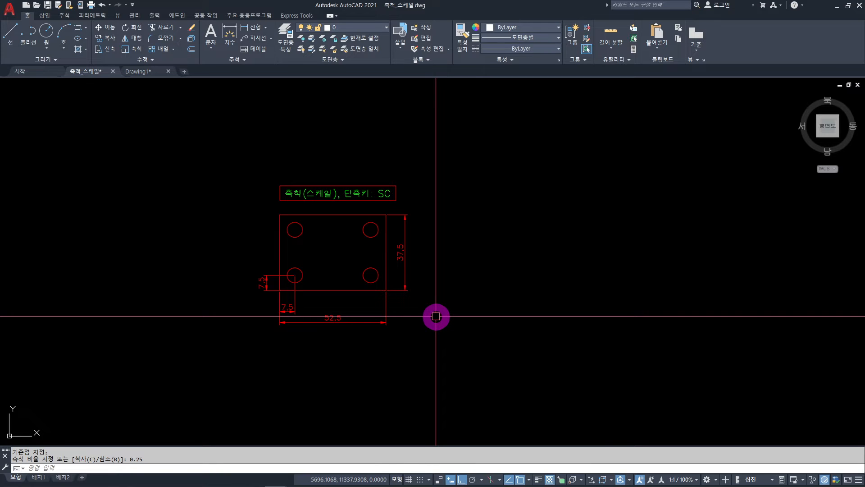
pyautogui.click(460, 152)
pyautogui.click(208, 368)
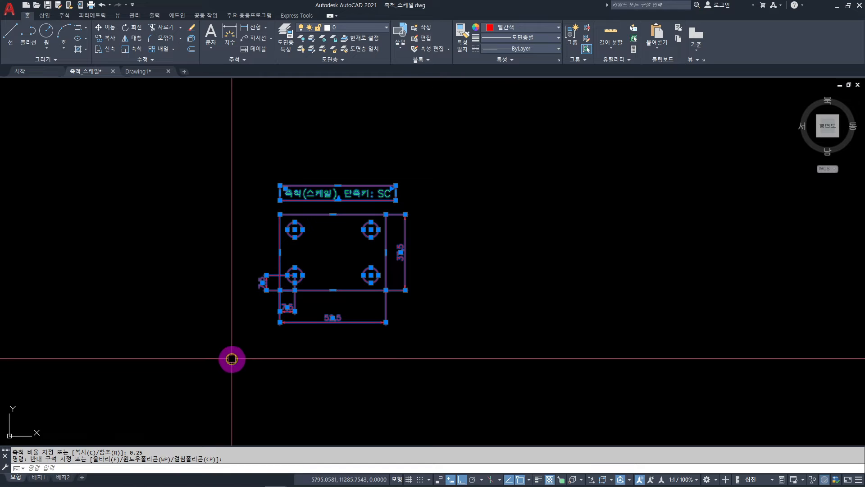
pyautogui.press('Delete')
# Step: Copy the original plate with its title and dimensions into the empty space to its left
pyautogui.scroll(-3, 546, 303)
pyautogui.moveTo(546, 303)
pyautogui.mouseDown(button='middle')
pyautogui.moveTo(291, 309)
pyautogui.moveTo(223, 249)
pyautogui.mouseUp(button='middle')
pyautogui.scroll(4, 331, 248)
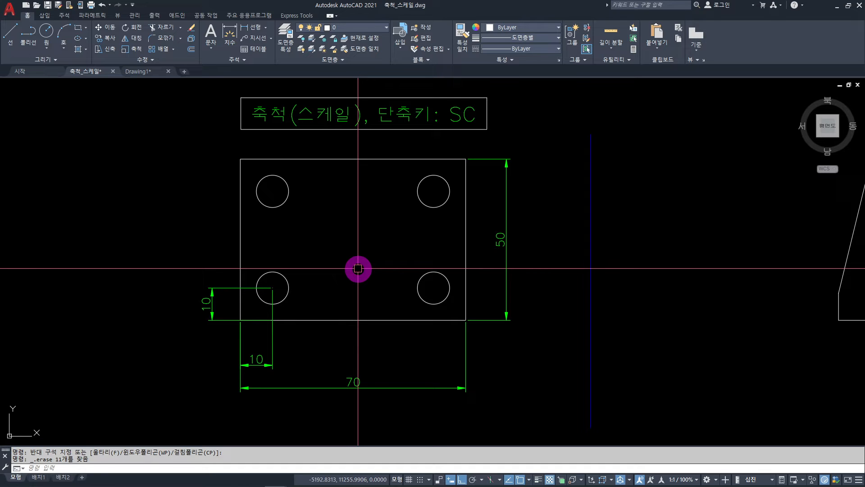
pyautogui.write('o')
pyautogui.press('space')
pyautogui.click(541, 144)
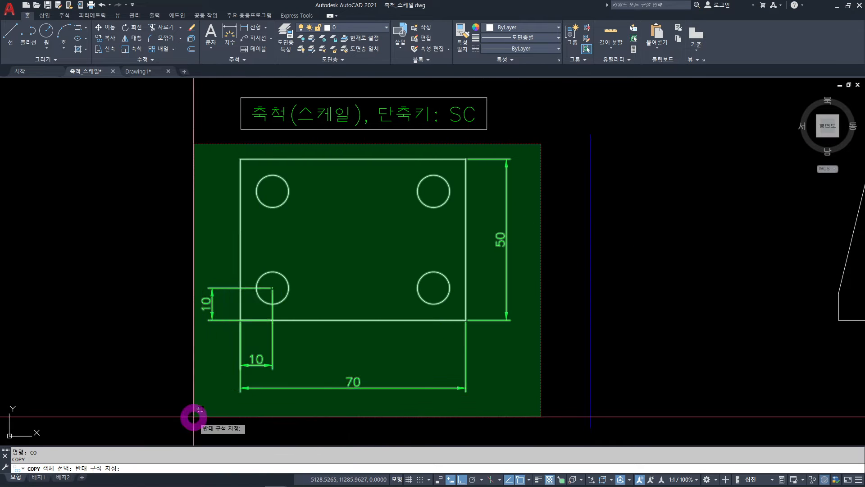
pyautogui.click(192, 411)
pyautogui.click(532, 85)
pyautogui.click(254, 240)
pyautogui.press('space')
pyautogui.click(369, 234)
pyautogui.scroll(-4, 618, 267)
pyautogui.click(265, 286)
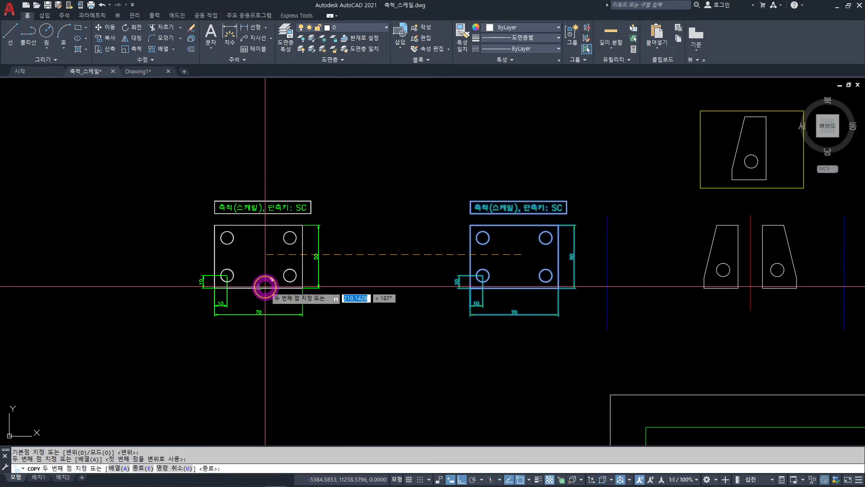
pyautogui.press('space')
# Step: Scale the new copy by a factor of 0.5, using a base point near the middle of the plate
pyautogui.scroll(2, 293, 292)
pyautogui.click(383, 110)
pyautogui.click(93, 363)
pyautogui.write('sc')
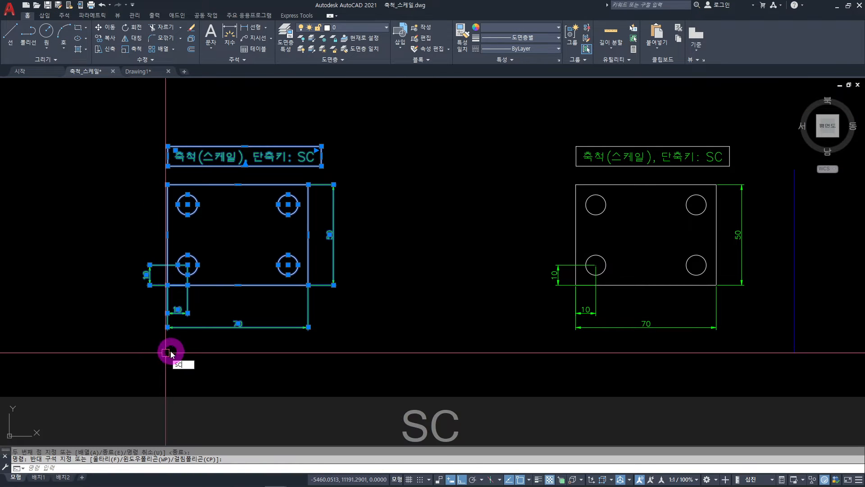
pyautogui.press('space')
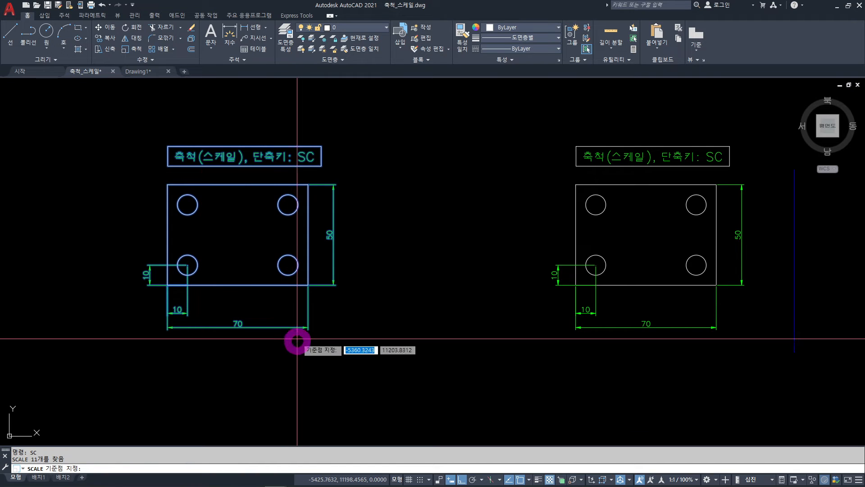
pyautogui.click(248, 230)
pyautogui.write('0.5')
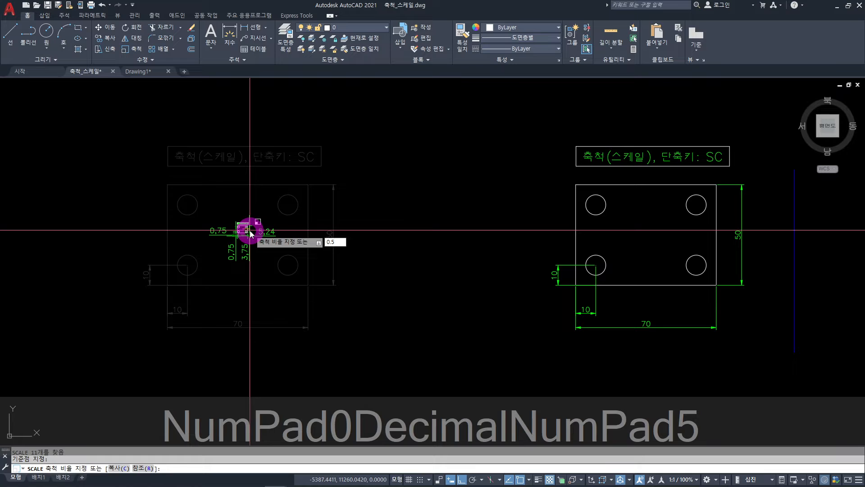
pyautogui.press('Return')
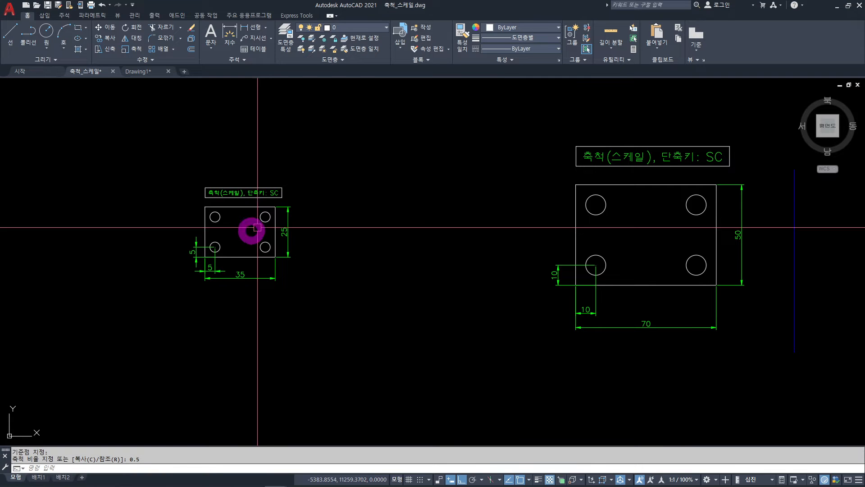
# Step: Change the title text above the half-size copy to "축척:1/2"
pyautogui.scroll(4, 252, 228)
pyautogui.moveTo(248, 243); pyautogui.dragTo(303, 228, button='middle')
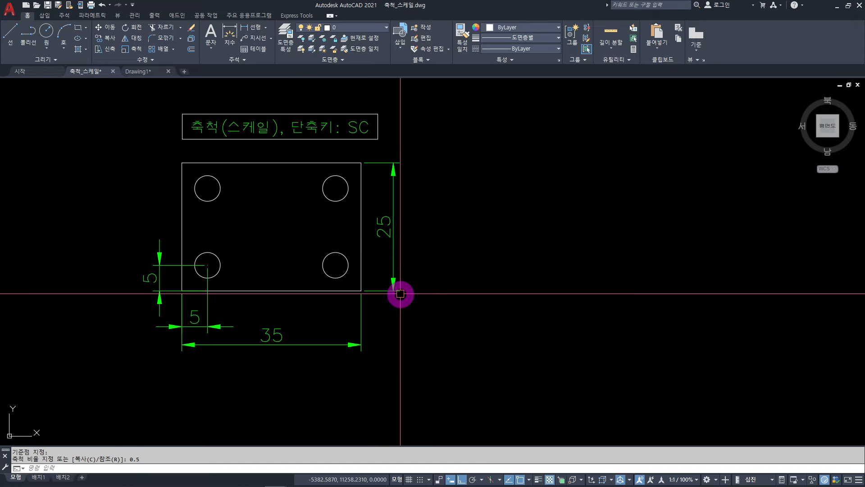
pyautogui.doubleClick(246, 128)
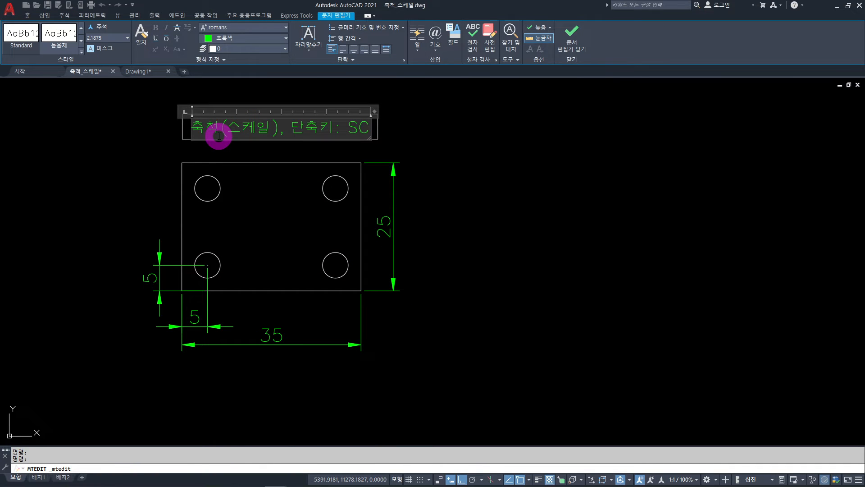
pyautogui.write(': 1/2')
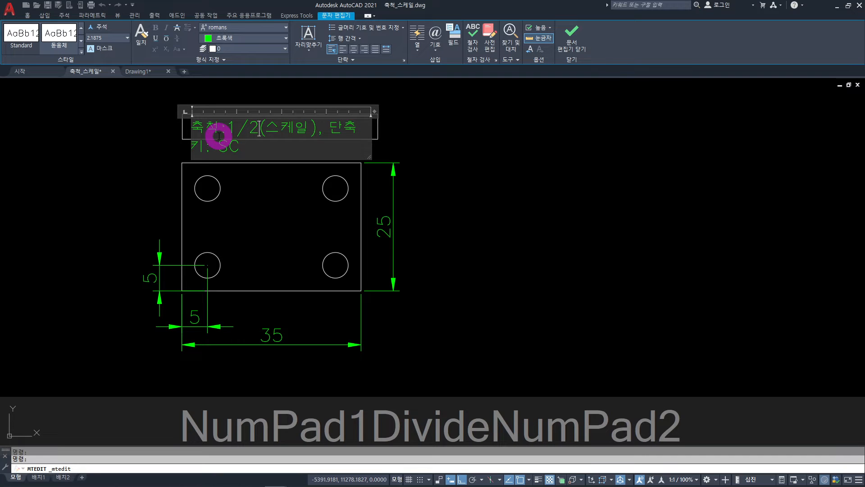
pyautogui.press('Delete')
pyautogui.press('Delete')
pyautogui.press('Delete')
pyautogui.press('Delete')
pyautogui.press('Delete')
pyautogui.press('Delete')
pyautogui.press('Delete')
pyautogui.press('Delete')
pyautogui.press('Delete')
pyautogui.press('Delete')
pyautogui.press('Delete')
pyautogui.press('Delete')
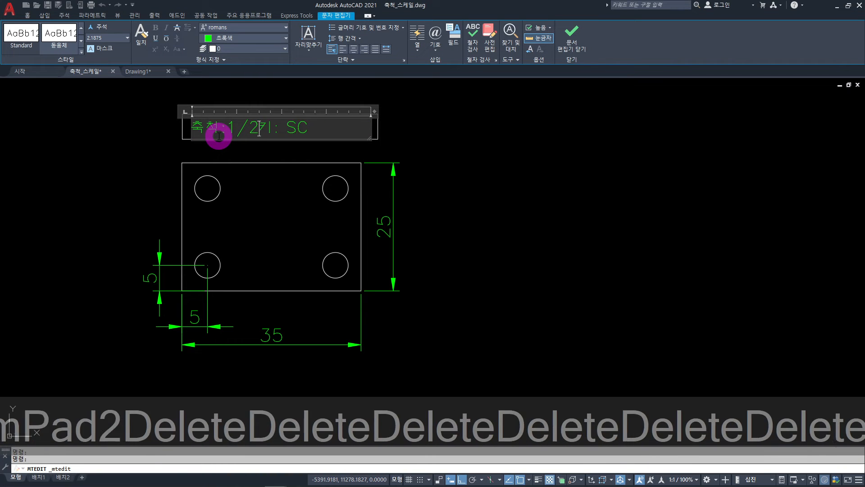
pyautogui.press('Delete')
pyautogui.press('Delete')
pyautogui.click(508, 133)
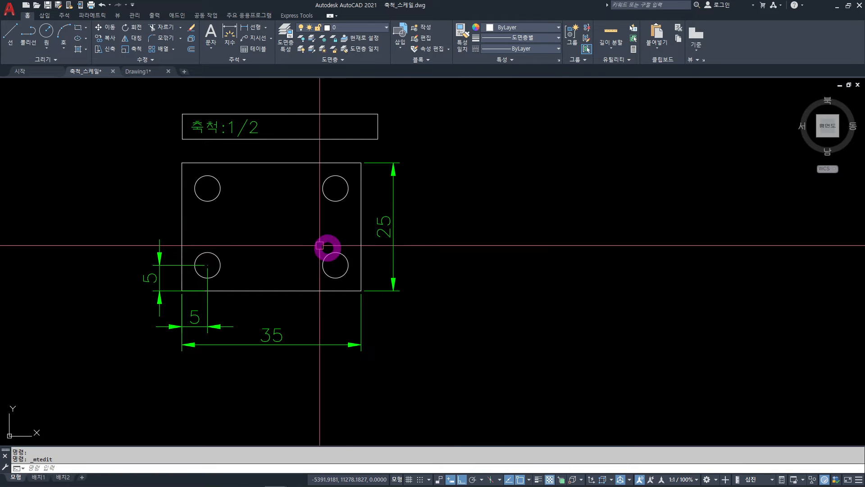
# Step: Try a vertical linear dimension between the centres of the half-size plate's two right-hand holes, placed inside the plate
pyautogui.moveTo(293, 234); pyautogui.dragTo(338, 253, button='middle')
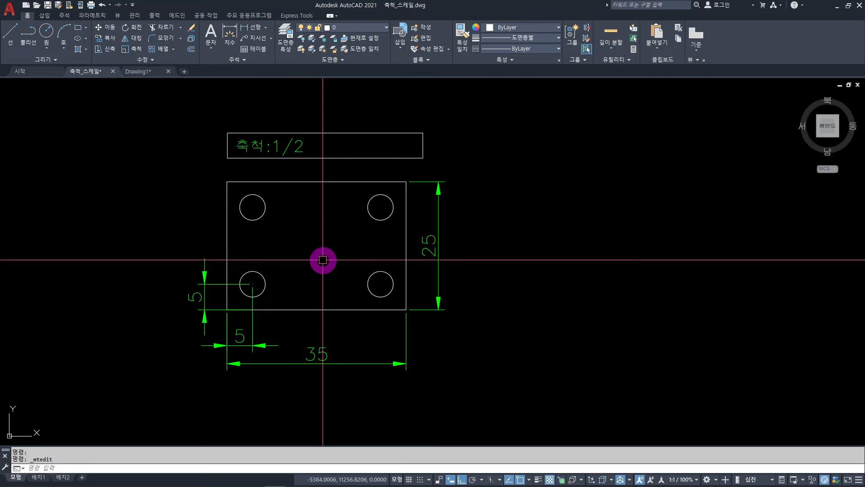
pyautogui.click(256, 27)
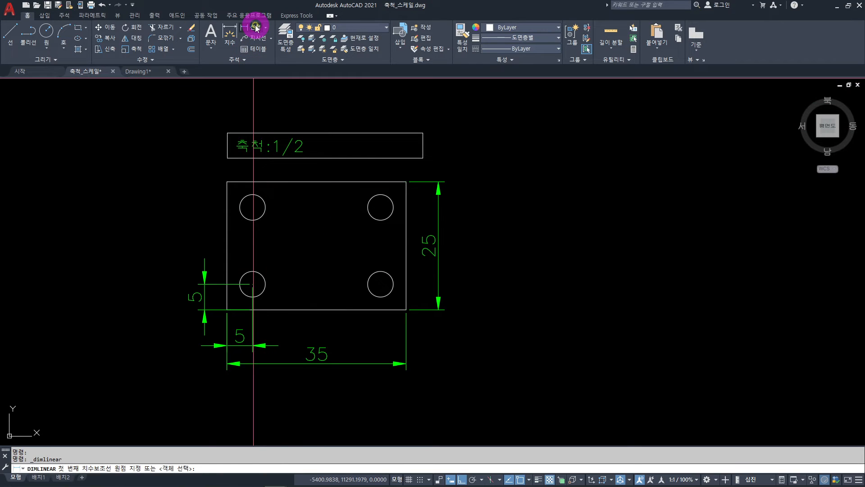
pyautogui.click(380, 283)
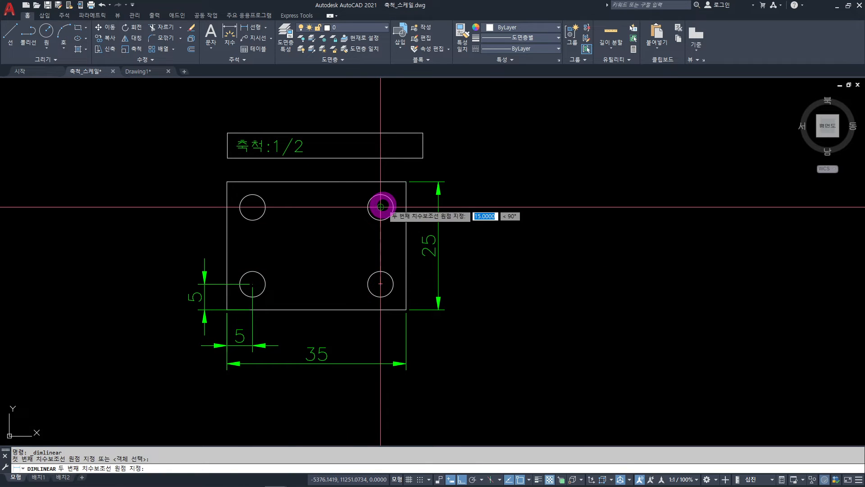
pyautogui.click(381, 207)
pyautogui.scroll(-2, 341, 251)
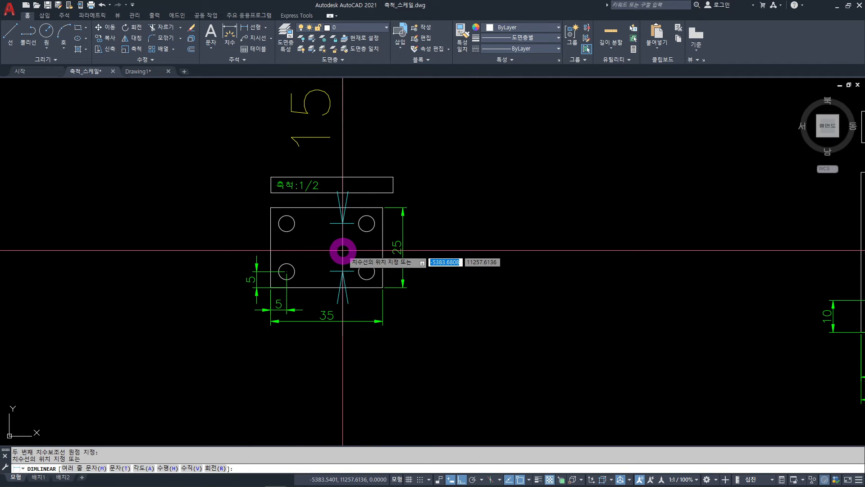
pyautogui.click(343, 251)
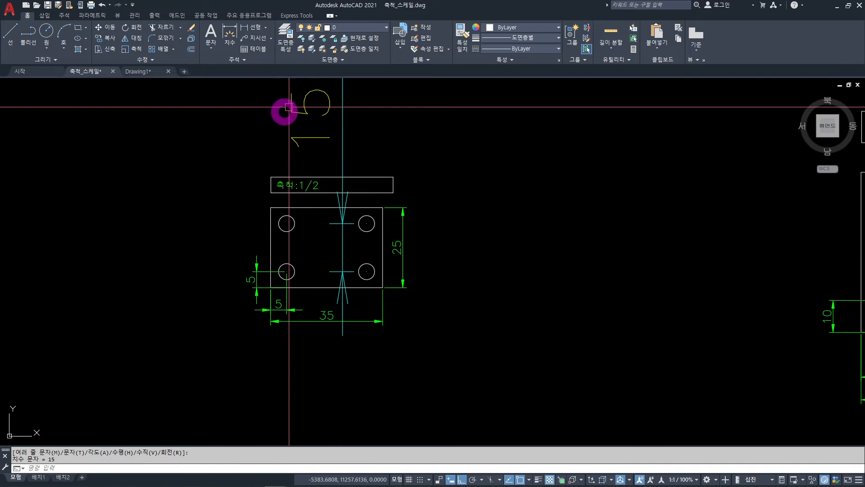
# Step: Erase the oversized vertical dimension between the two right-hand holes
pyautogui.click(373, 122)
pyautogui.click(242, 150)
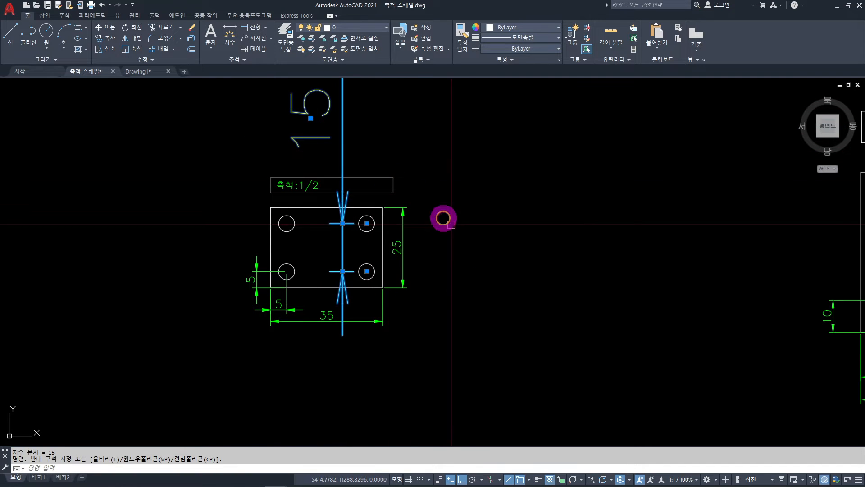
pyautogui.press('Delete')
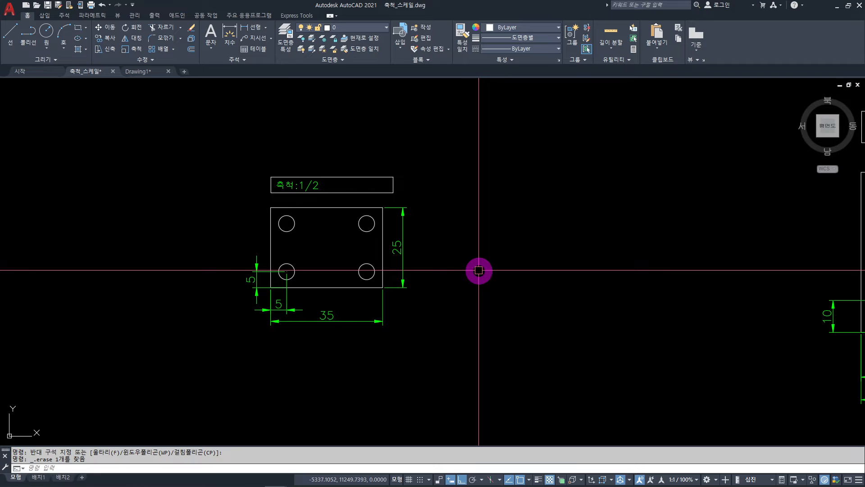
# Step: Make ISO-25 the current dimension style
pyautogui.write('D')
pyautogui.press('space')
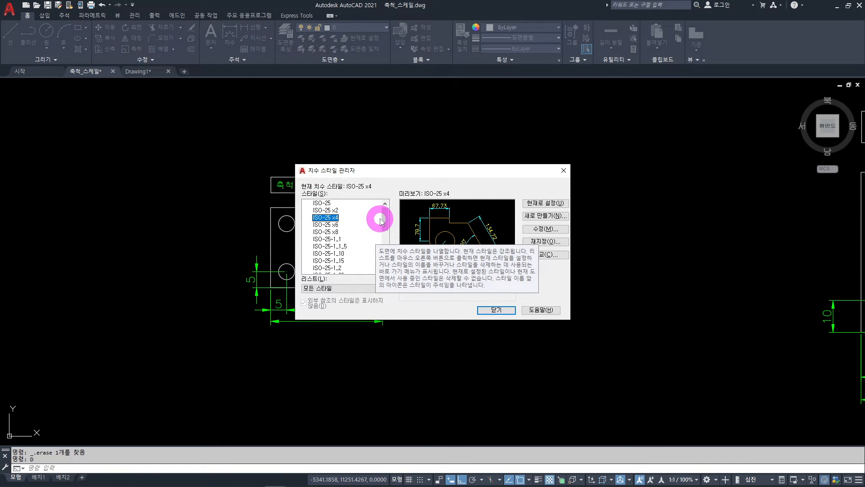
pyautogui.click(322, 203)
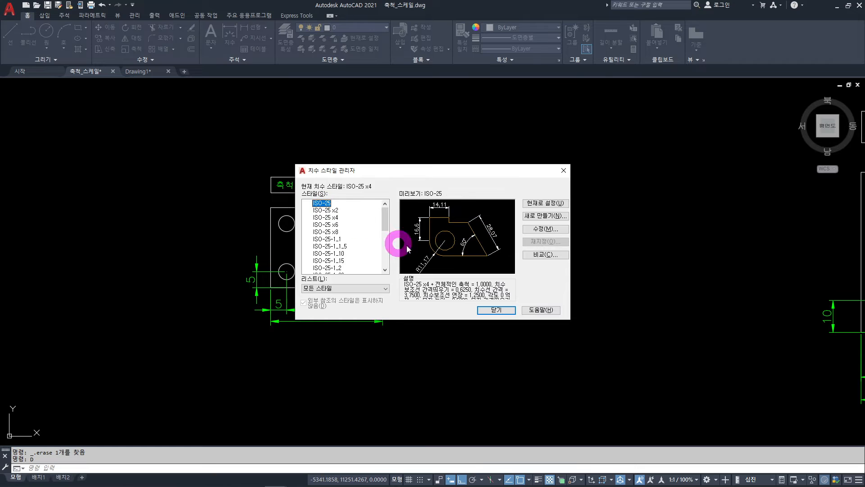
pyautogui.click(549, 203)
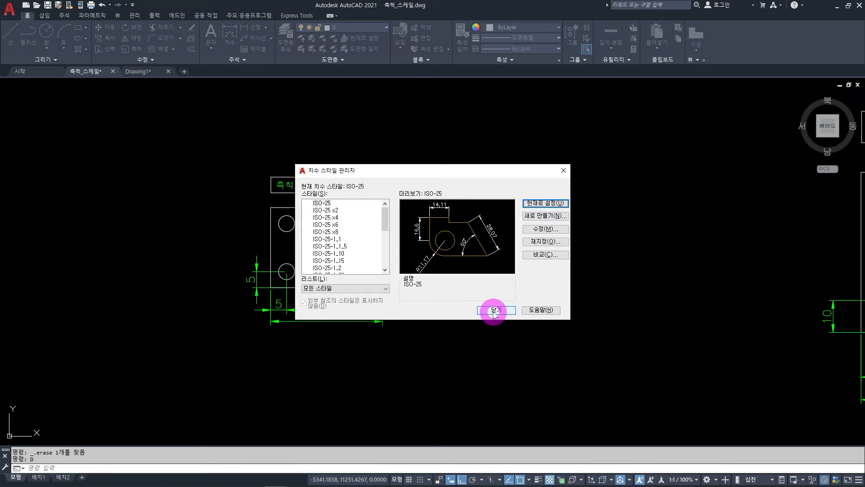
pyautogui.click(495, 310)
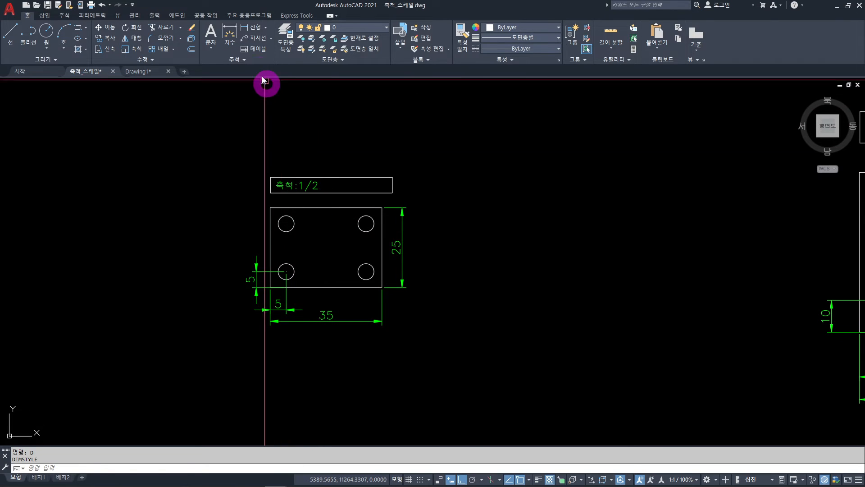
# Step: Add a vertical linear dimension in the ISO-25 style between the two right-hand hole centres, placed inside the half-size plate
pyautogui.click(251, 30)
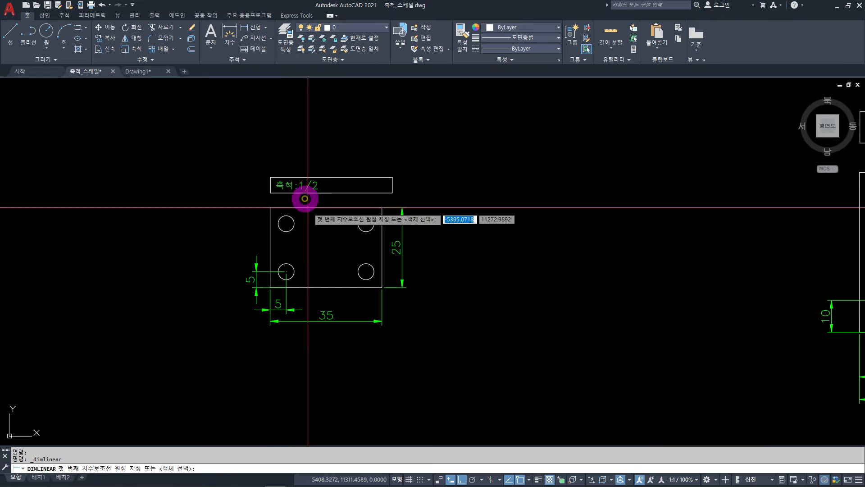
pyautogui.click(366, 272)
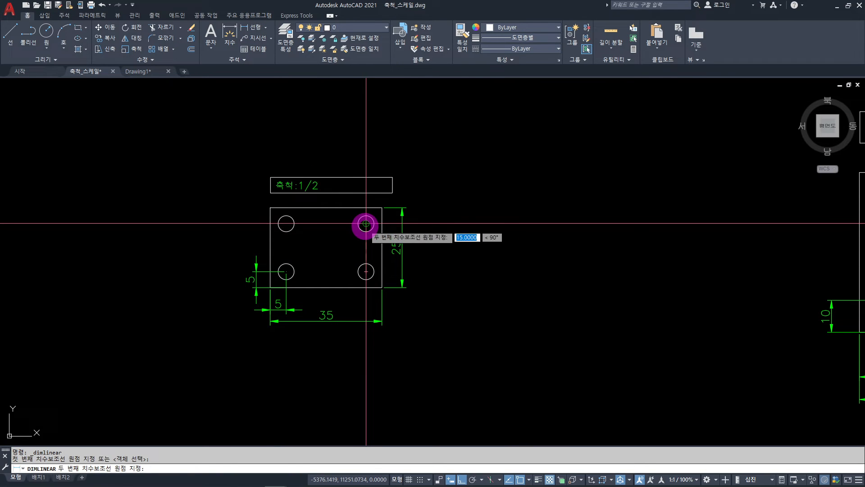
pyautogui.click(366, 223)
pyautogui.click(344, 245)
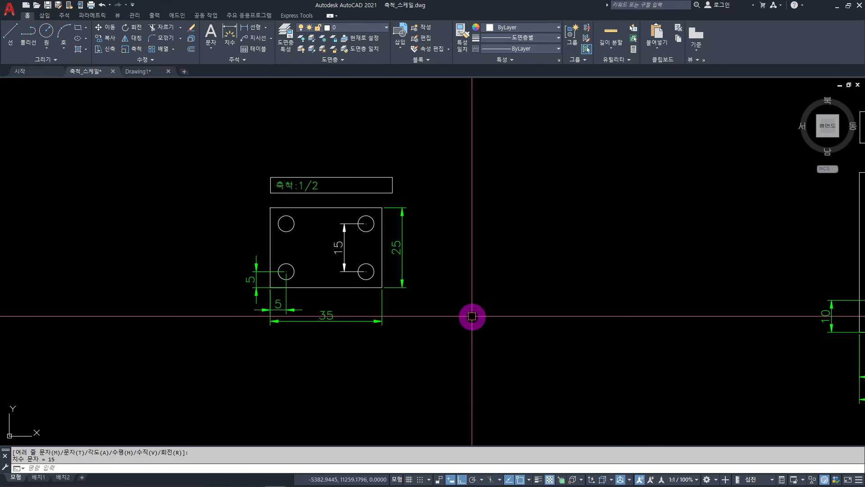
# Step: Scale the half-size plate, together with its label and dimensions, by a factor of 2 about a point at its lower right
pyautogui.click(439, 146)
pyautogui.click(215, 366)
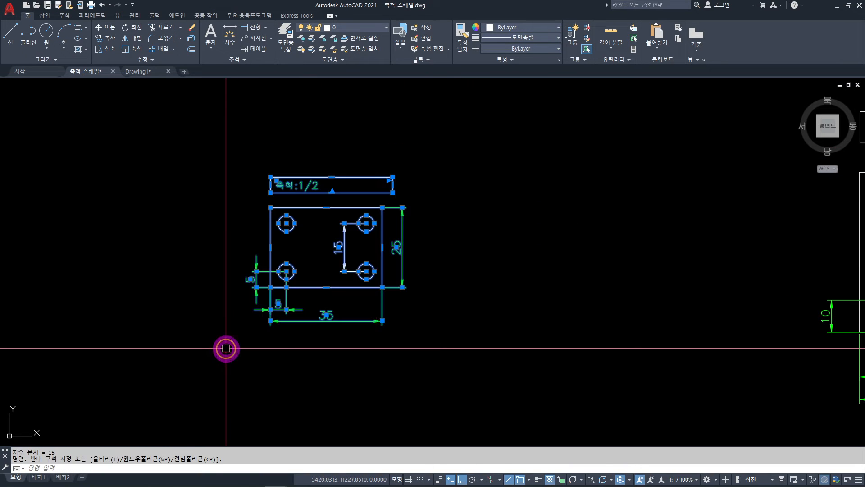
pyautogui.write('SC')
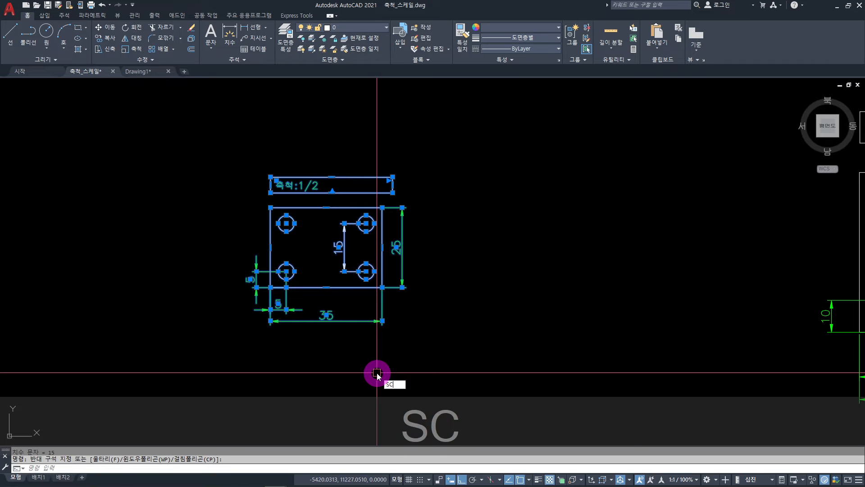
pyautogui.press('space')
pyautogui.click(408, 312)
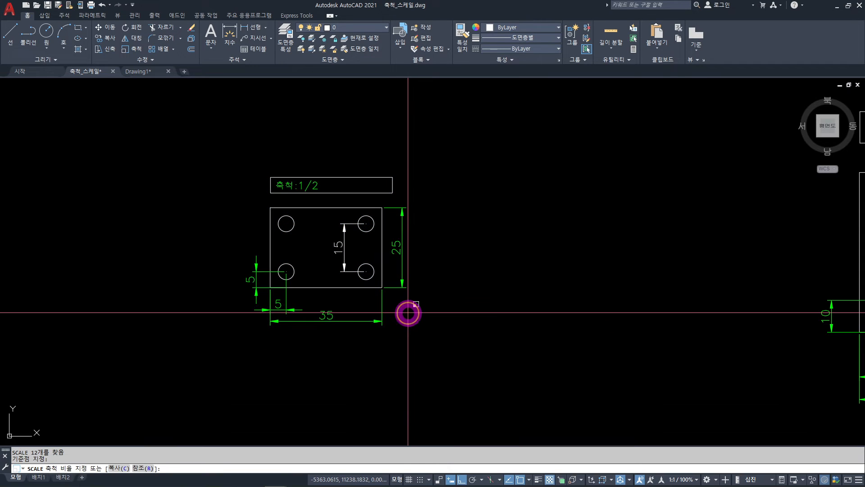
pyautogui.write('2')
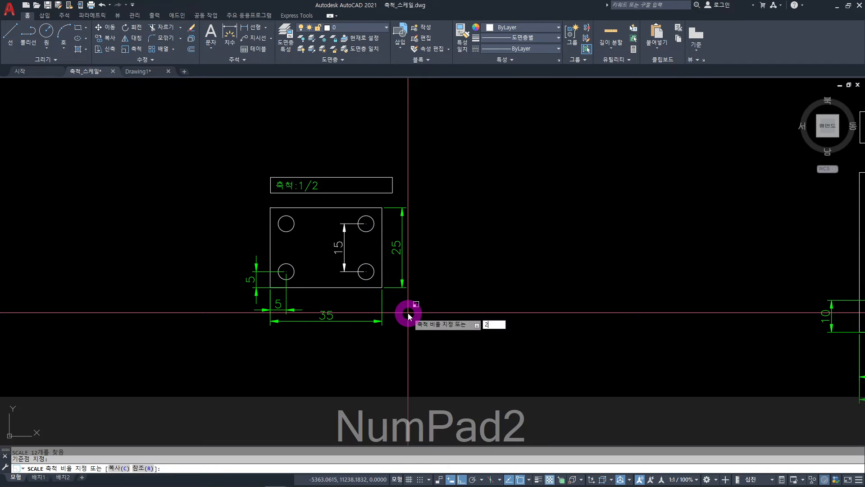
pyautogui.press('Return')
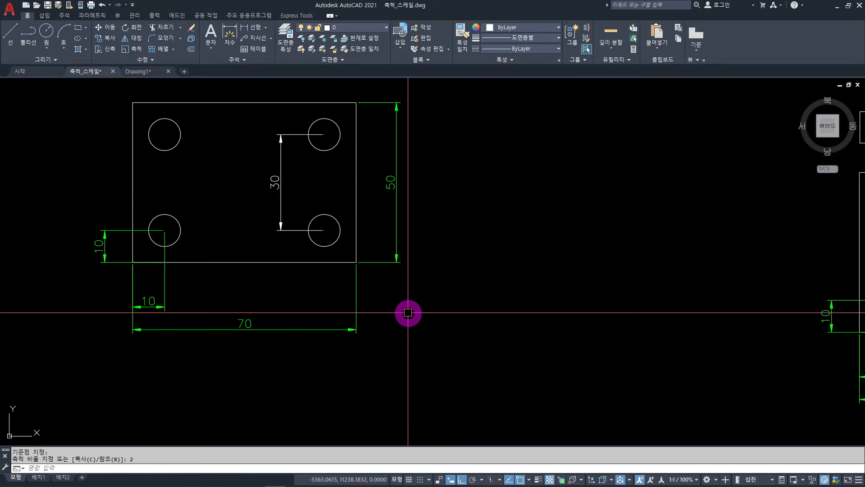
# Step: Erase the enlarged plate copy with its dimensions and boxed 축척:1/2 label
pyautogui.scroll(-2, 402, 329)
pyautogui.moveTo(402, 330); pyautogui.dragTo(420, 354, button='middle')
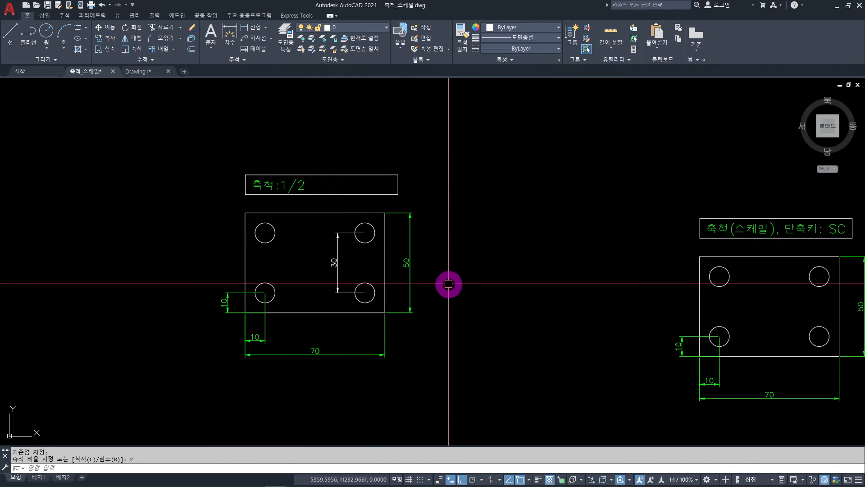
pyautogui.click(488, 132)
pyautogui.click(160, 378)
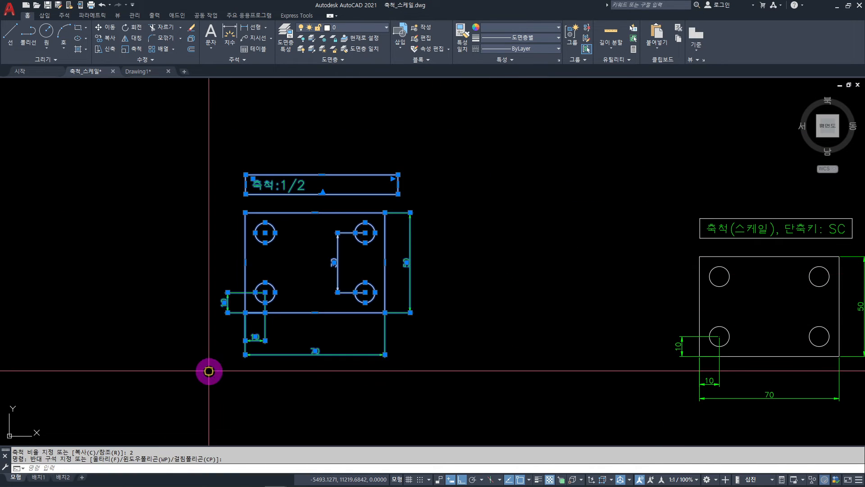
pyautogui.press('Delete')
# Step: Copy the boxed title 축척(스케일), 단축키: SC, with Ortho off, to just above the upper-left corner of the large frame holding the red circle
pyautogui.scroll(-3, 426, 297)
pyautogui.moveTo(427, 298)
pyautogui.mouseDown(button='middle')
pyautogui.moveTo(85, 268)
pyautogui.moveTo(72, 262)
pyautogui.moveTo(71, 224)
pyautogui.mouseUp(button='middle')
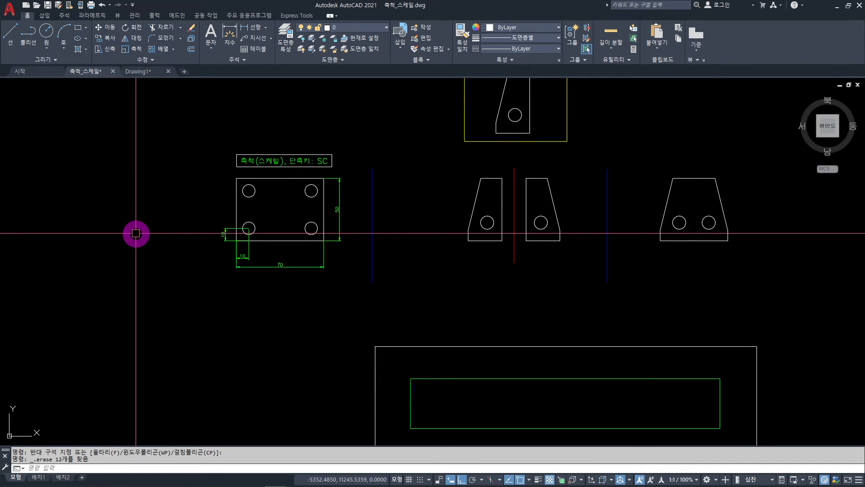
pyautogui.scroll(6, 266, 160)
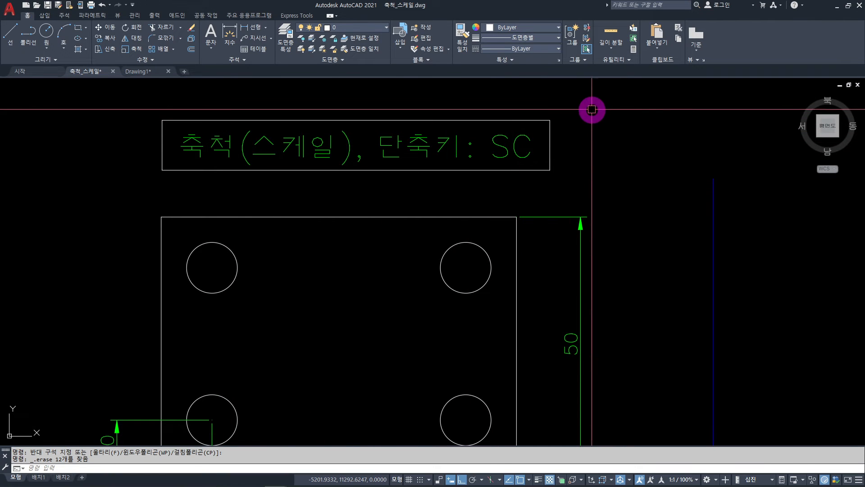
pyautogui.click(582, 159)
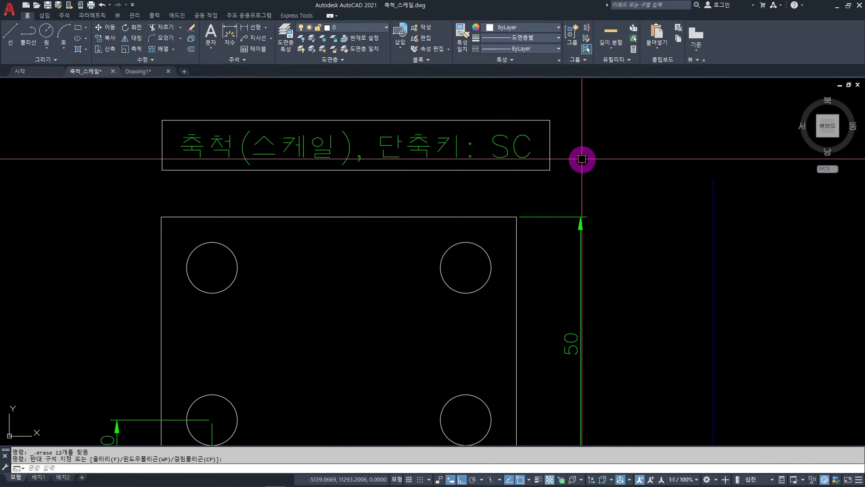
pyautogui.click(578, 100)
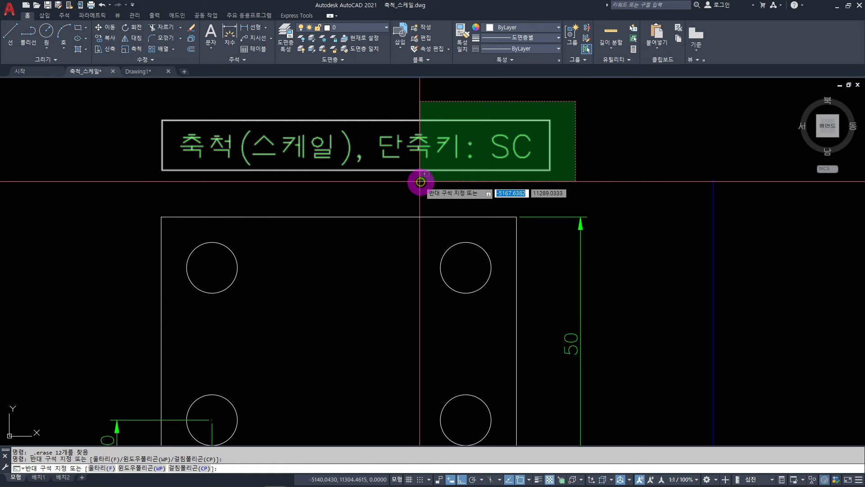
pyautogui.click(122, 192)
pyautogui.write('co')
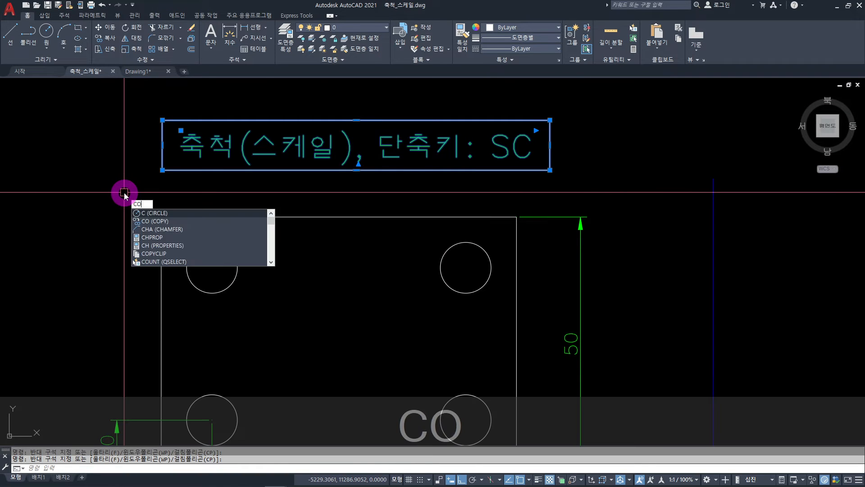
pyautogui.press('space')
pyautogui.click(137, 157)
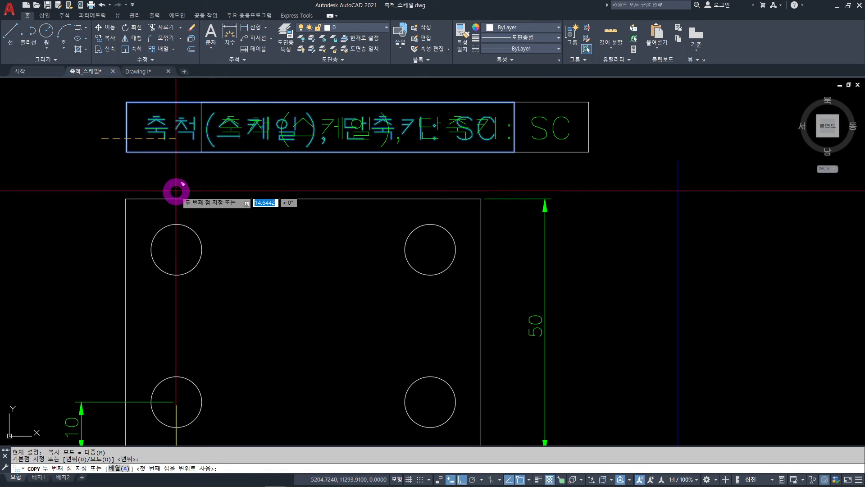
pyautogui.press('F8')
pyautogui.scroll(-6, 355, 248)
pyautogui.moveTo(431, 333); pyautogui.dragTo(270, 124, button='middle')
pyautogui.scroll(-2, 301, 164)
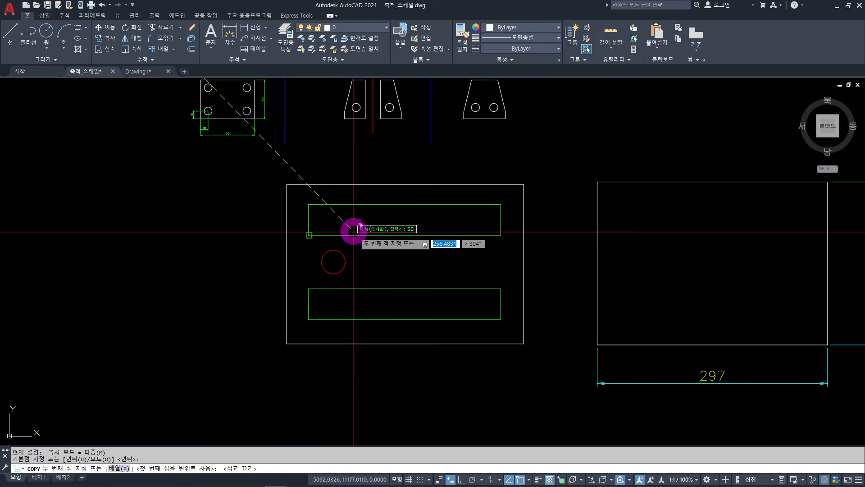
pyautogui.scroll(4, 295, 192)
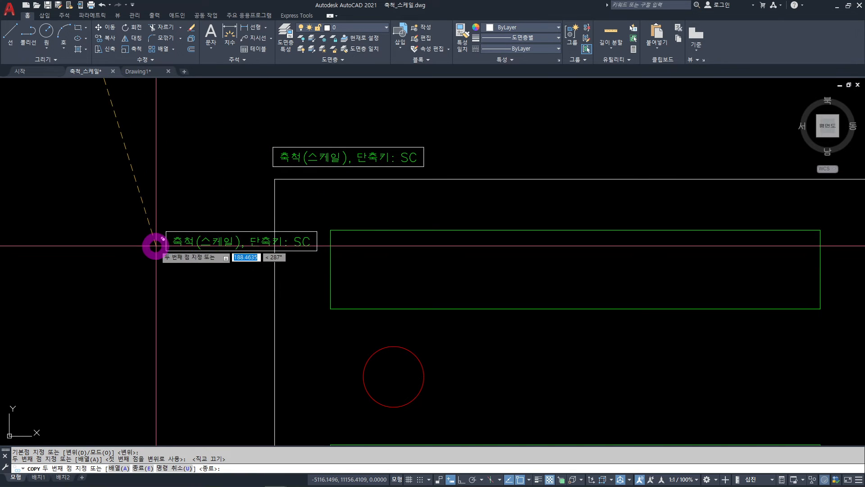
pyautogui.press('Escape')
# Step: Scale the copied boxed title by a factor of 1.5, using the large frame's upper-left corner as the base point
pyautogui.scroll(-5, 276, 296)
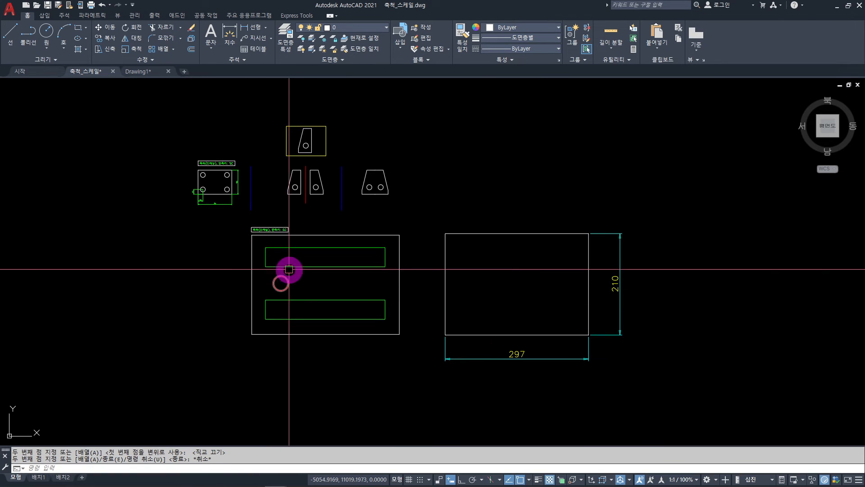
pyautogui.scroll(3, 303, 284)
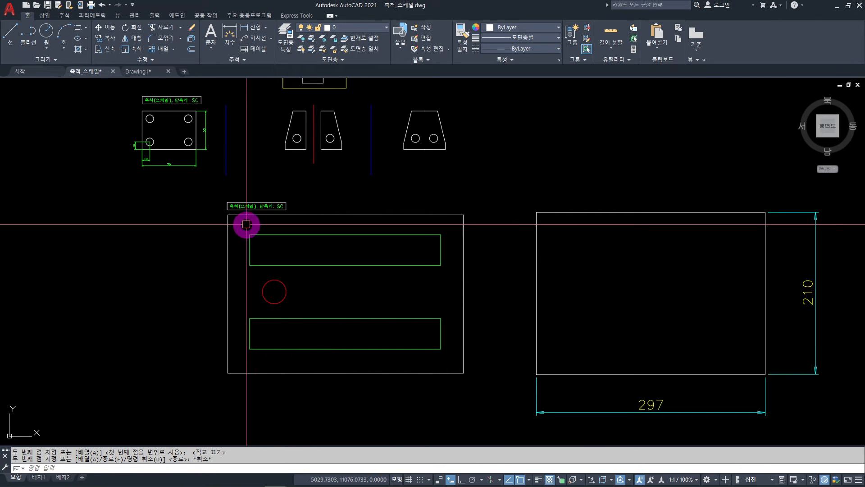
pyautogui.moveTo(200, 225); pyautogui.dragTo(208, 231, button='middle')
pyautogui.scroll(4, 215, 202)
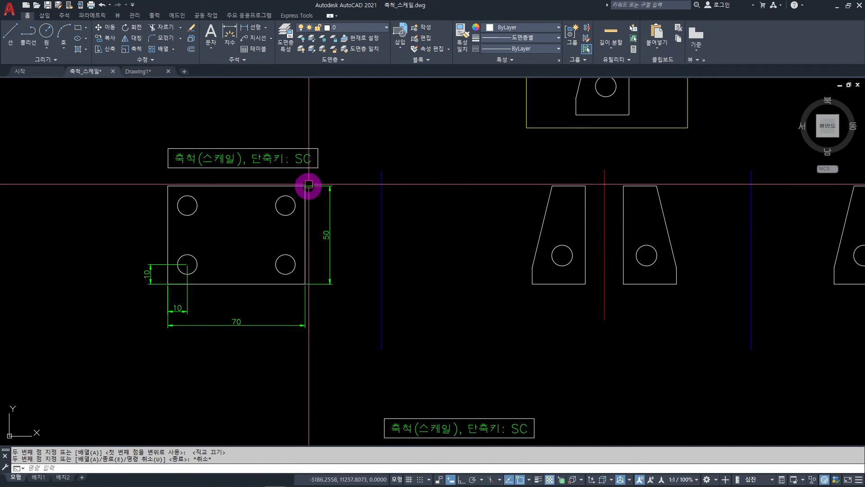
pyautogui.moveTo(436, 323)
pyautogui.mouseDown(button='middle')
pyautogui.moveTo(290, 137)
pyautogui.moveTo(278, 101)
pyautogui.mouseUp(button='middle')
pyautogui.scroll(-2, 278, 100)
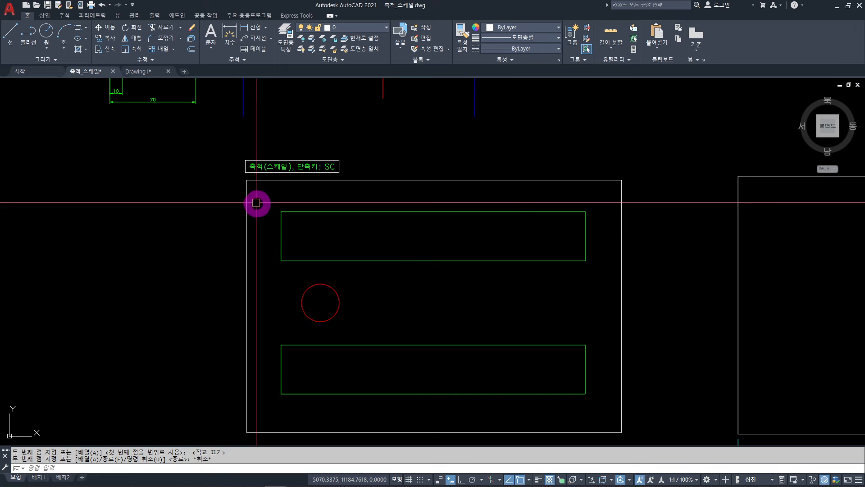
pyautogui.scroll(2, 272, 168)
pyautogui.click(394, 143)
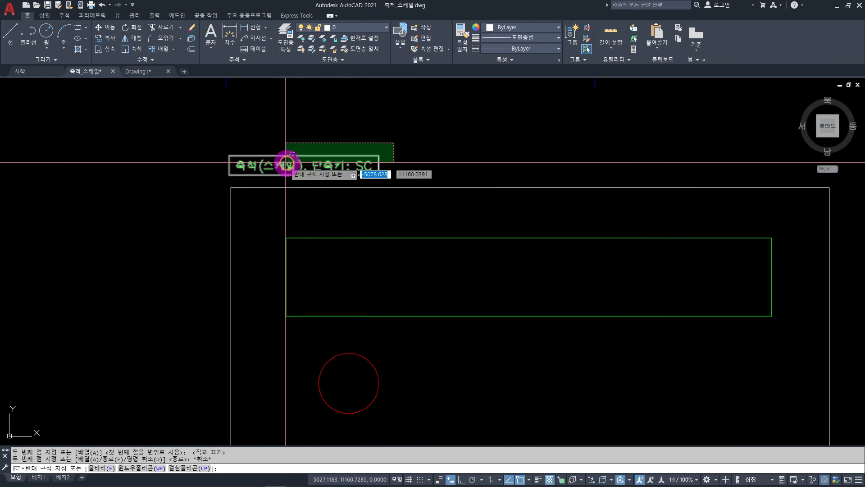
pyautogui.click(202, 190)
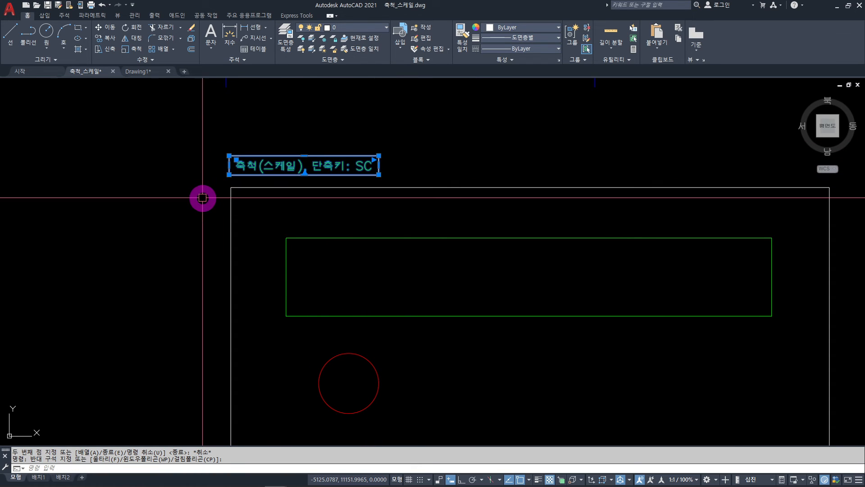
pyautogui.write('sc')
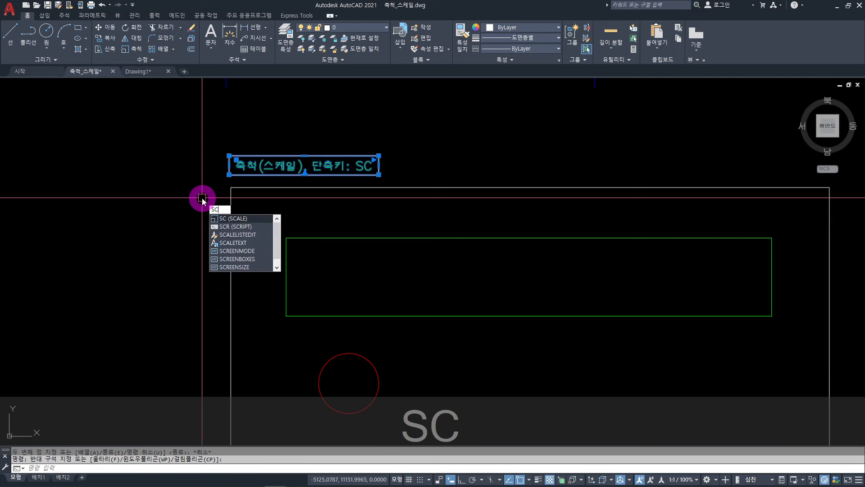
pyautogui.press('space')
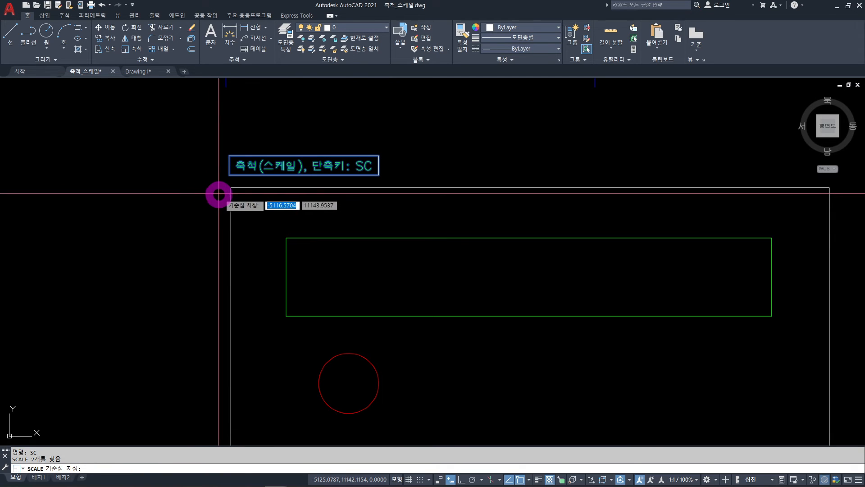
pyautogui.click(231, 187)
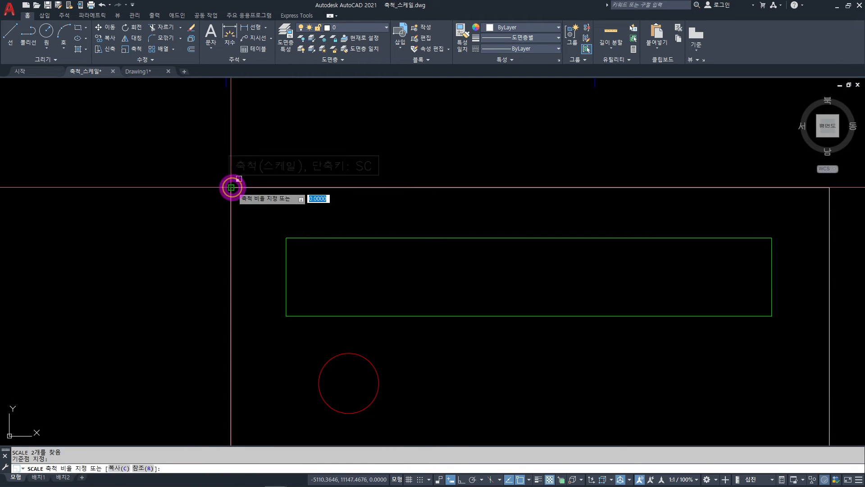
pyautogui.write('1.5')
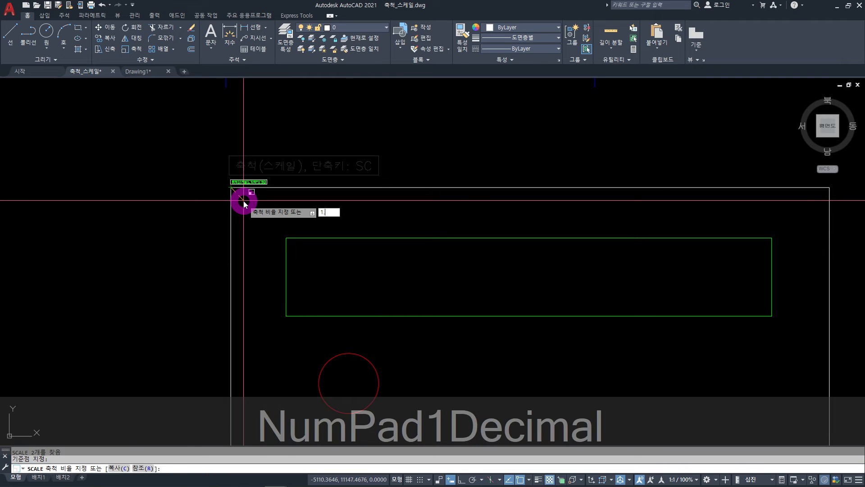
pyautogui.press('Return')
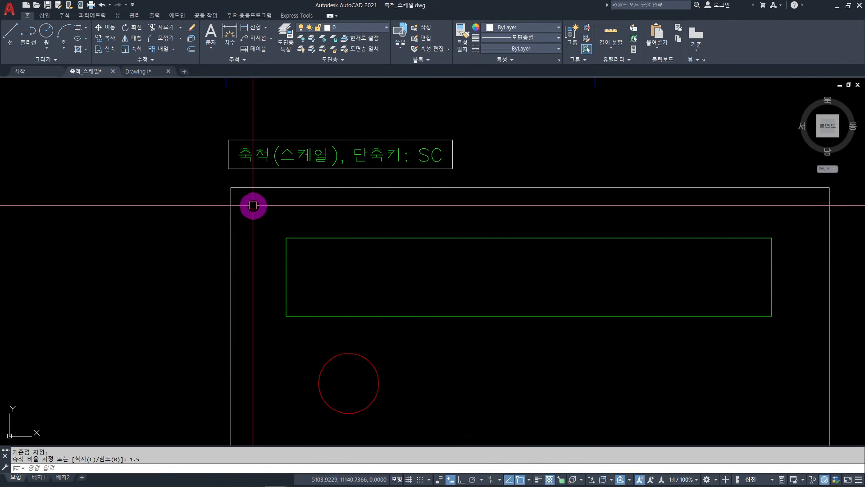
# Step: Try moving the original plate's title text out of its box toward the mirrored parts, and undo the move
pyautogui.scroll(-4, 251, 205)
pyautogui.scroll(2, 263, 204)
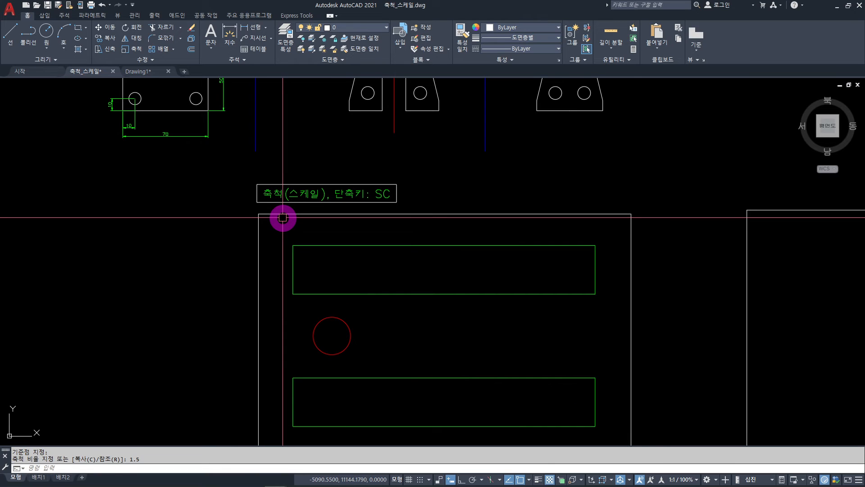
pyautogui.scroll(-2, 283, 218)
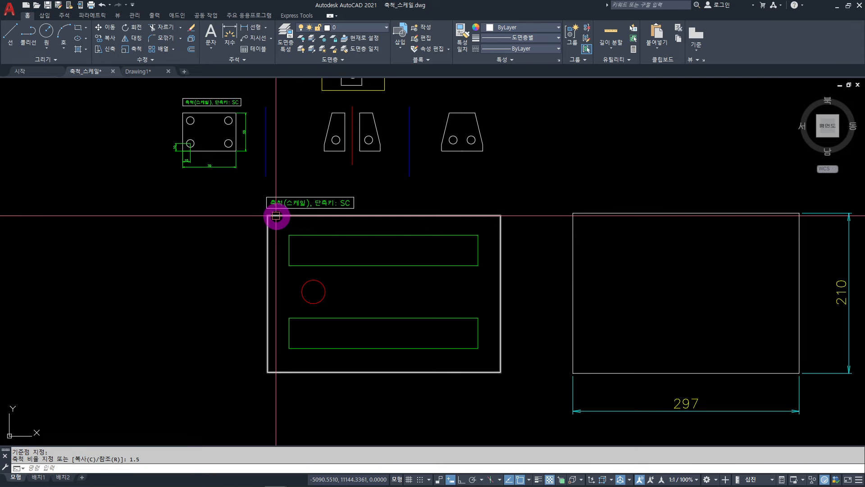
pyautogui.moveTo(276, 217); pyautogui.dragTo(256, 285, button='middle')
pyautogui.scroll(5, 221, 200)
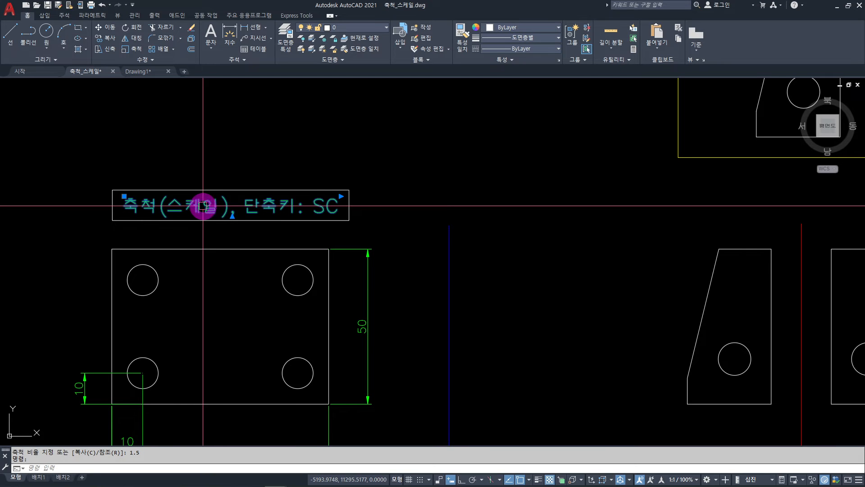
pyautogui.moveTo(207, 205); pyautogui.dragTo(533, 203)
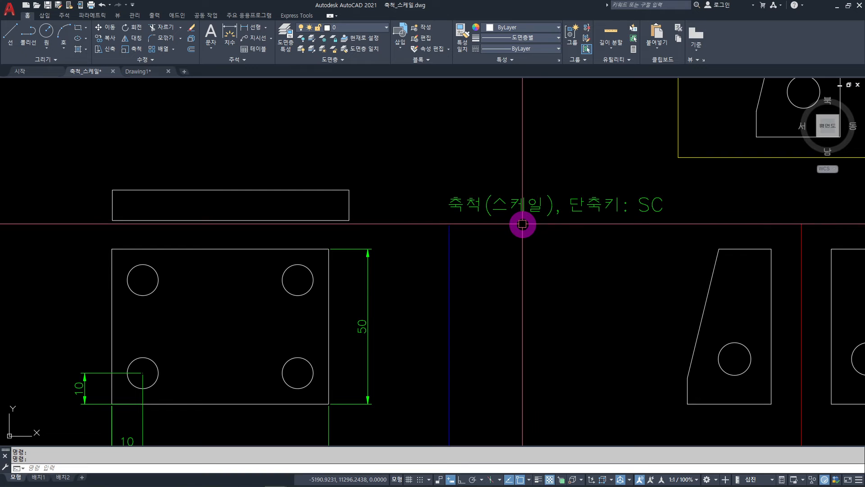
pyautogui.hotkey('ctrl', 'z')
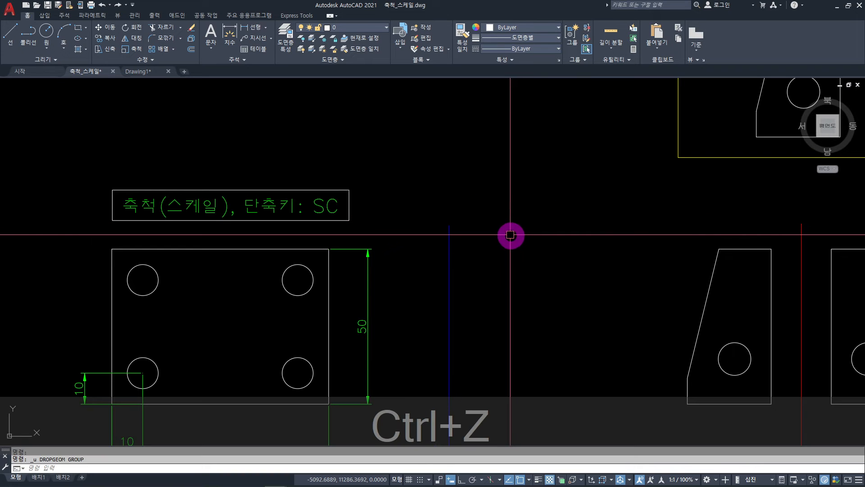
pyautogui.click(498, 235)
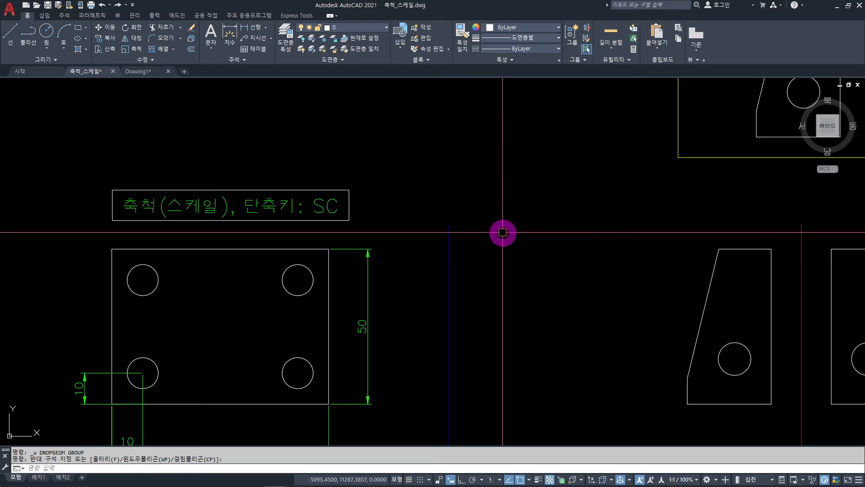
# Step: Copy the original plate's title text, without its box, to just above the upper-left corner of the 297 × 210 rectangle
pyautogui.write('co')
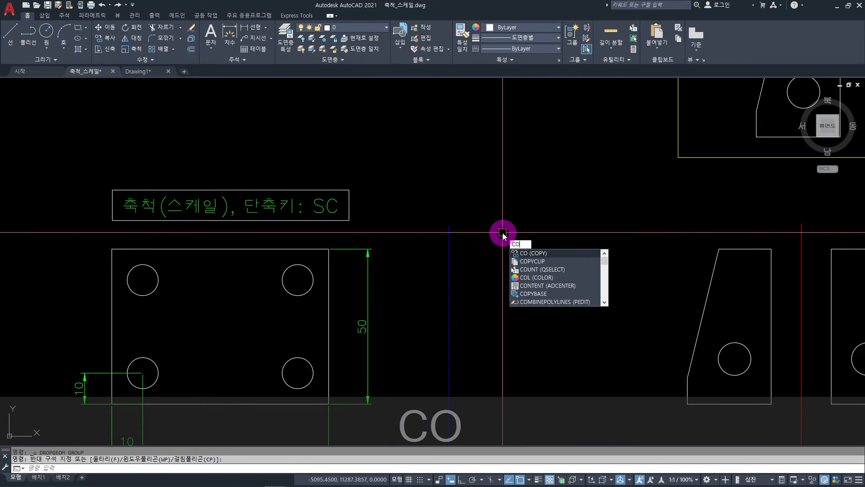
pyautogui.press('space')
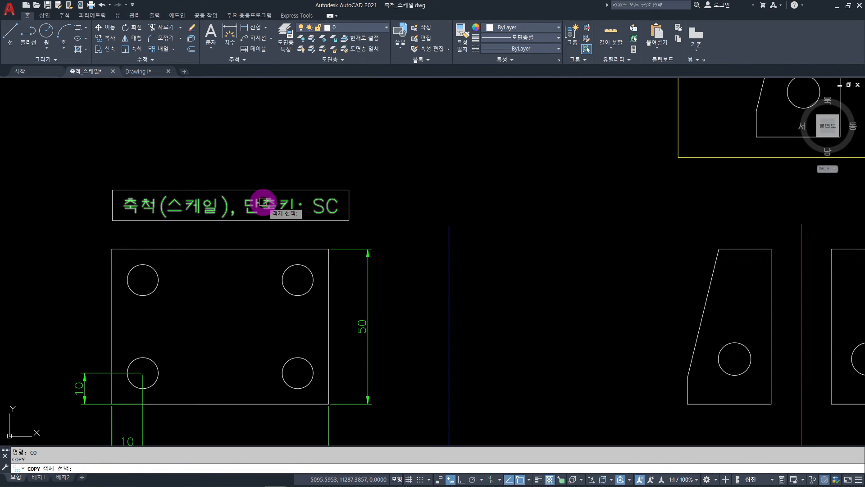
pyautogui.press('space')
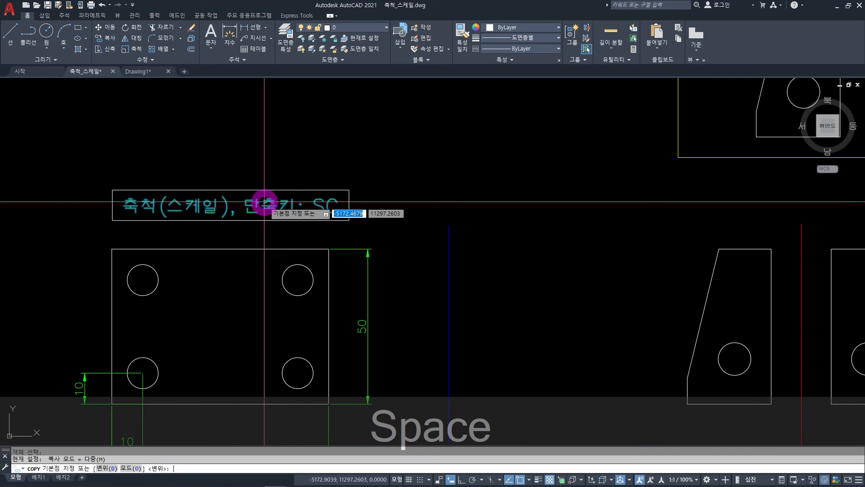
pyautogui.click(214, 203)
pyautogui.scroll(-5, 495, 212)
pyautogui.moveTo(552, 292); pyautogui.dragTo(26, 142, button='middle')
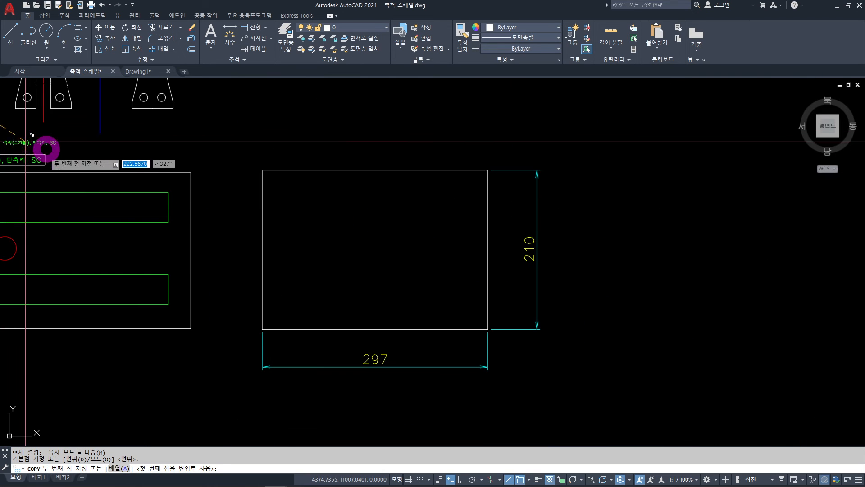
pyautogui.scroll(4, 287, 153)
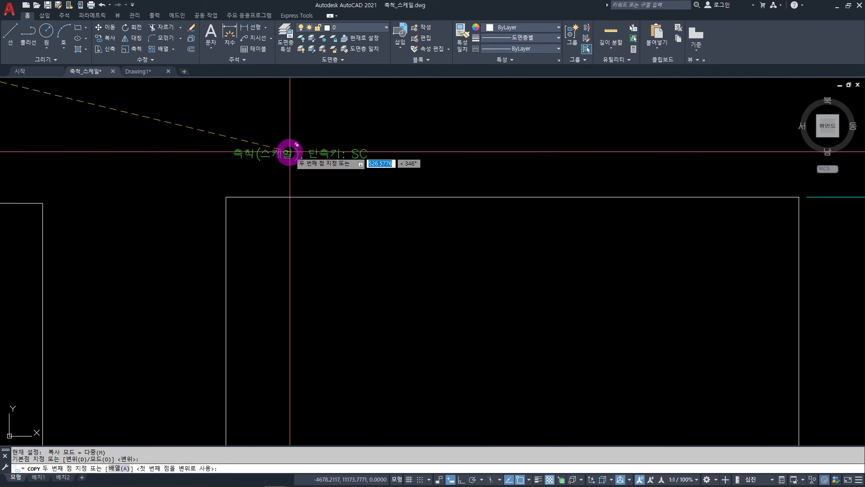
pyautogui.click(282, 178)
pyautogui.press('Escape')
pyautogui.scroll(-2, 321, 283)
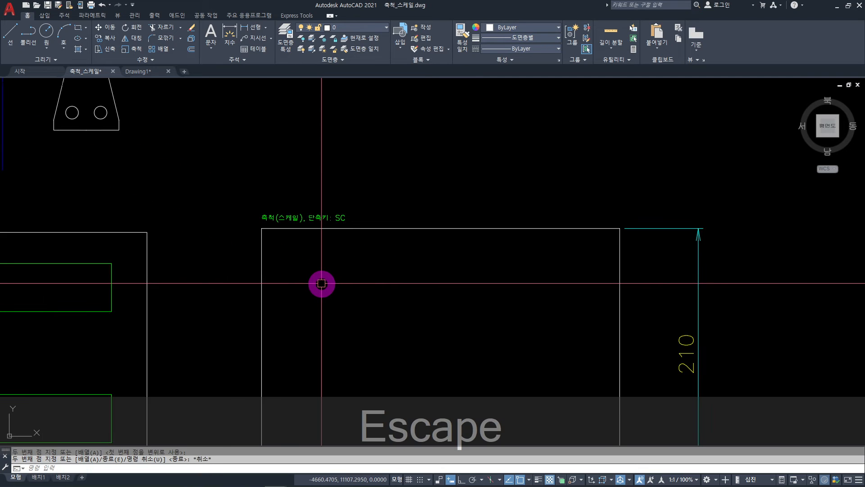
pyautogui.moveTo(321, 283); pyautogui.dragTo(321, 156, button='middle')
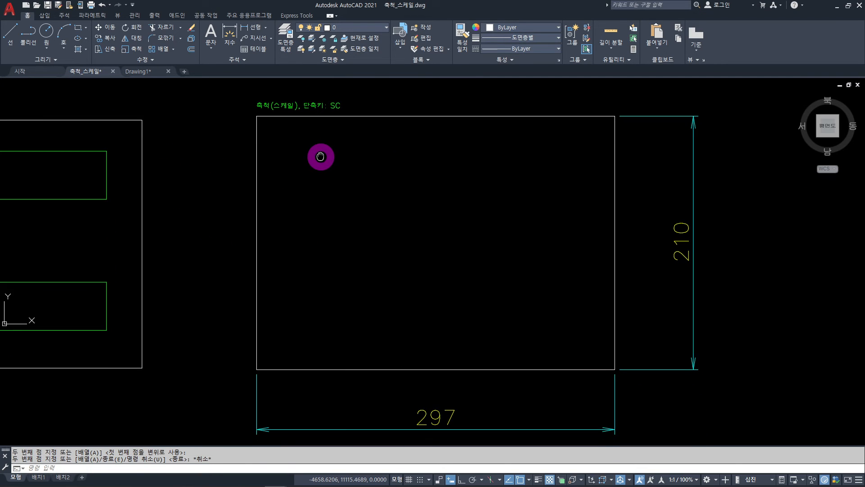
pyautogui.scroll(-2, 320, 156)
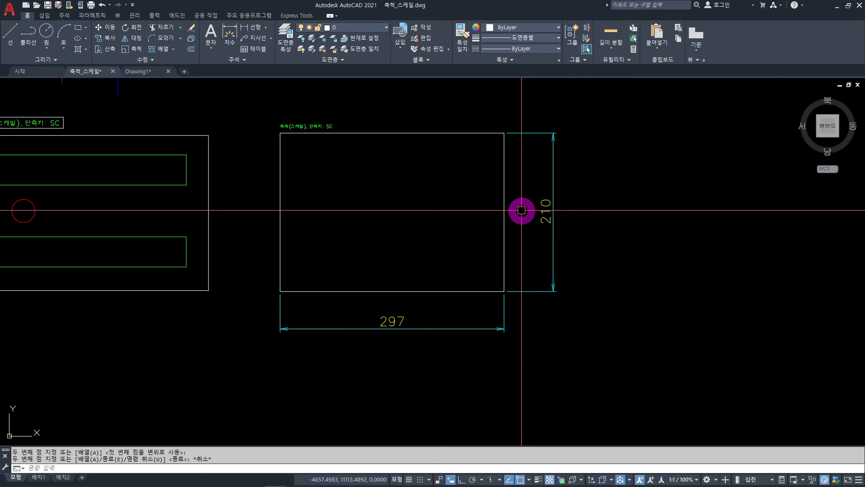
# Step: Scale the copied title text by a factor of 2.85, using the 297 × 210 rectangle's upper-left corner as the base point
pyautogui.scroll(2, 318, 136)
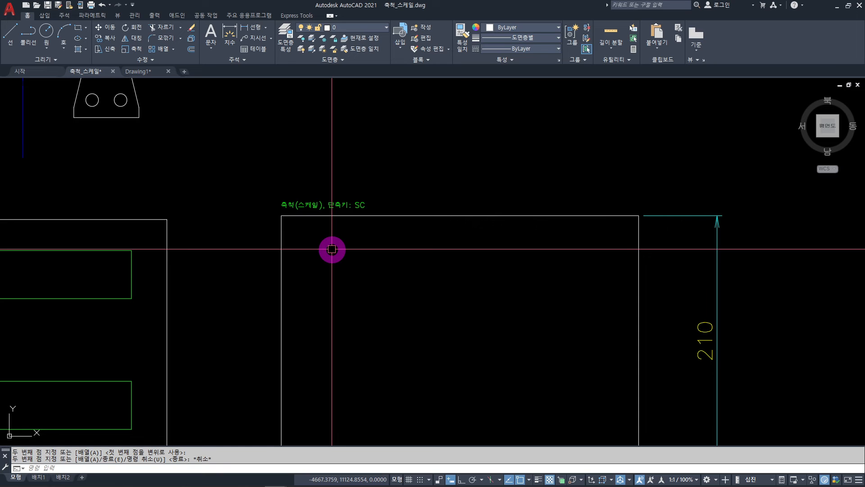
pyautogui.scroll(4, 320, 241)
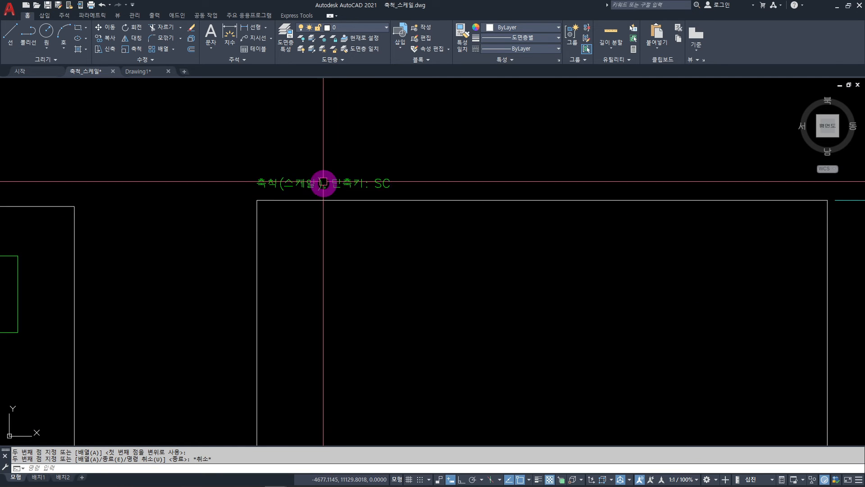
pyautogui.click(327, 170)
pyautogui.click(294, 184)
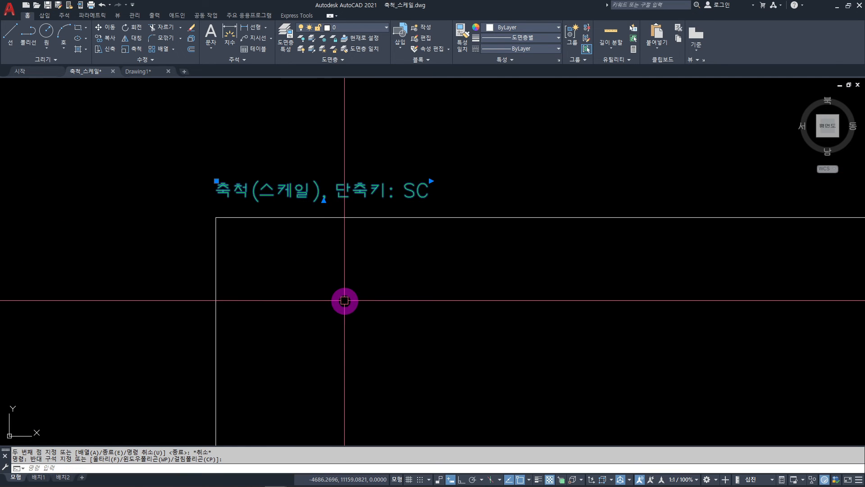
pyautogui.write('SC')
pyautogui.press('space')
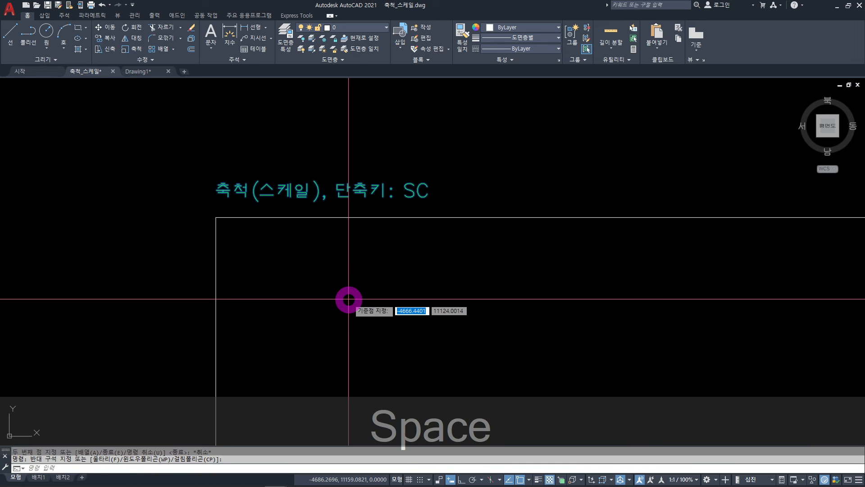
pyautogui.click(216, 218)
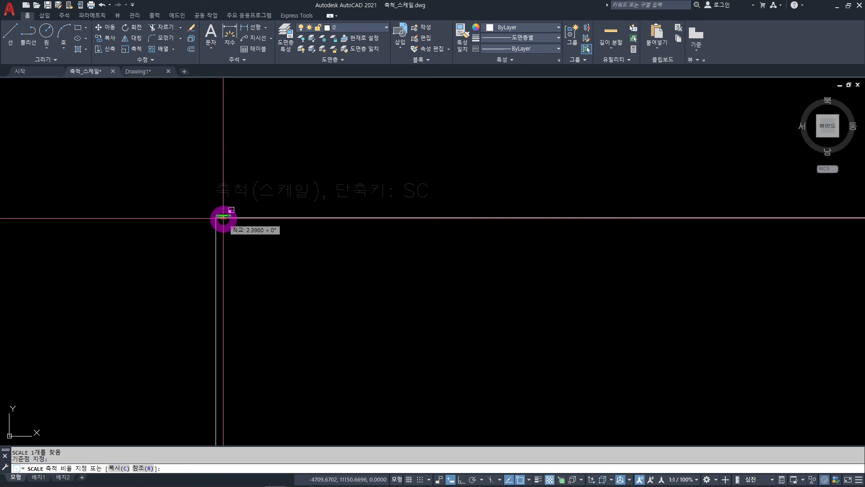
pyautogui.write('2.85')
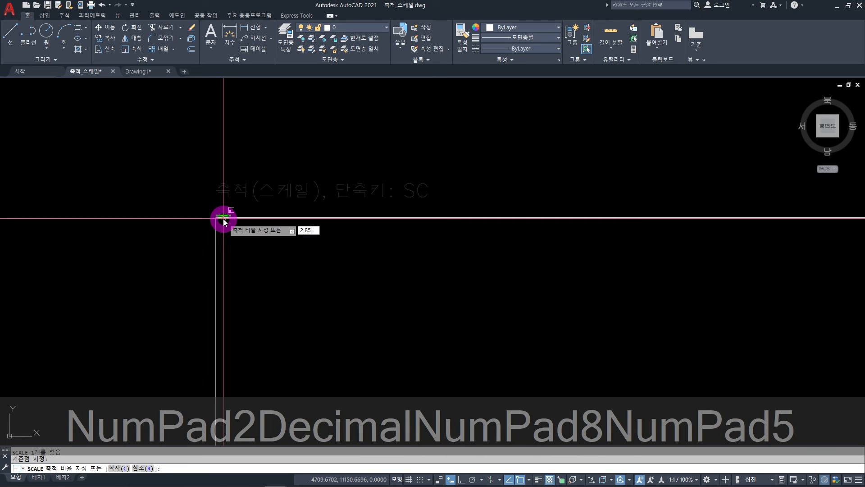
pyautogui.press('Return')
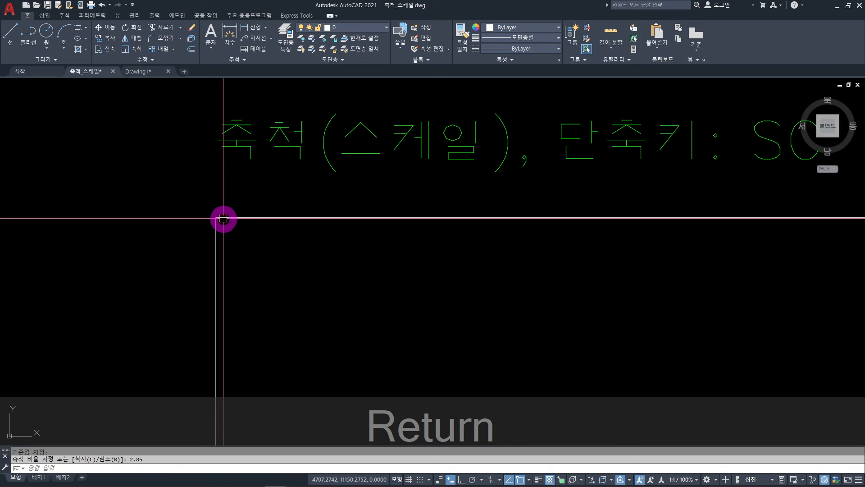
pyautogui.scroll(-5, 299, 207)
pyautogui.moveTo(321, 236); pyautogui.dragTo(343, 247, button='middle')
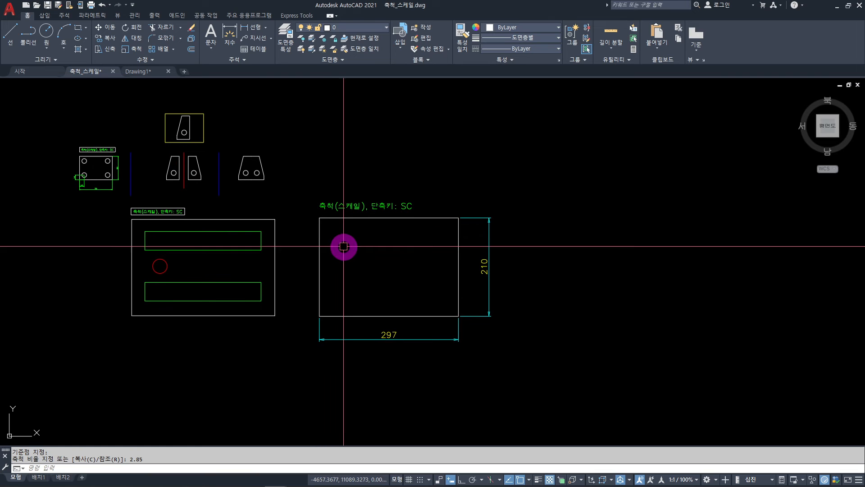
pyautogui.scroll(2, 344, 246)
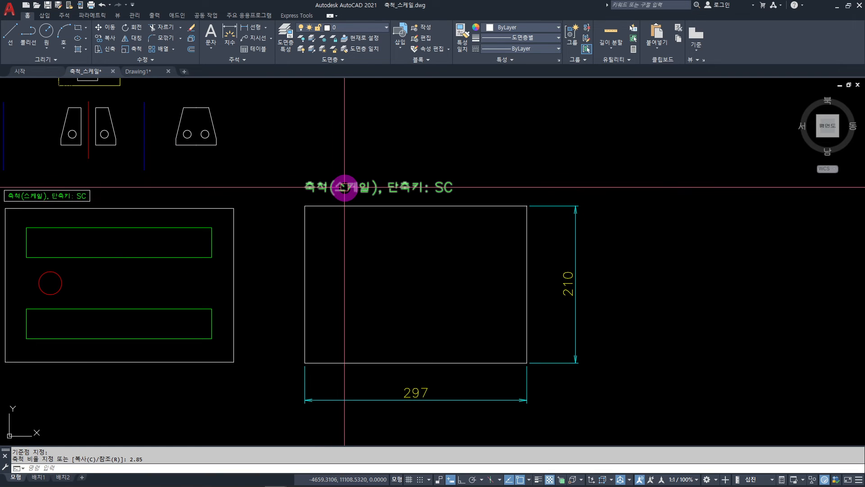
pyautogui.scroll(-2, 352, 234)
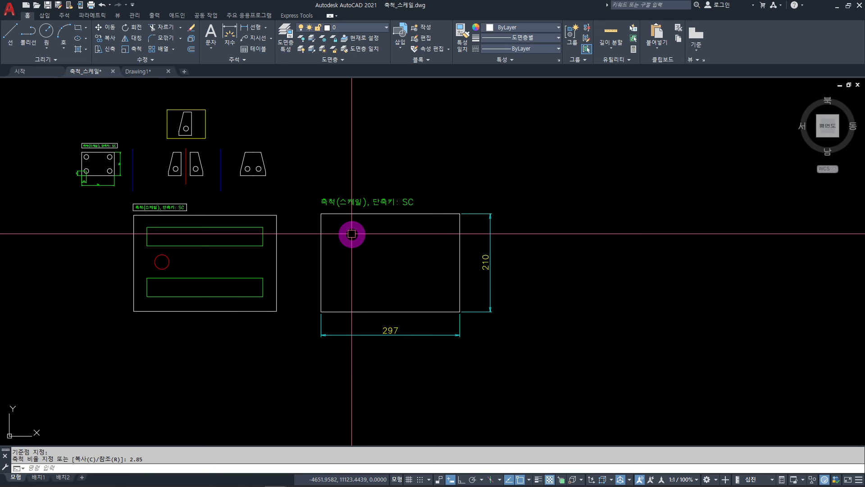
# Step: Copy the original plate with its holes and dimensions, but not its title, horizontally into the empty area left of it with Ortho on
pyautogui.moveTo(211, 214); pyautogui.dragTo(406, 228, button='middle')
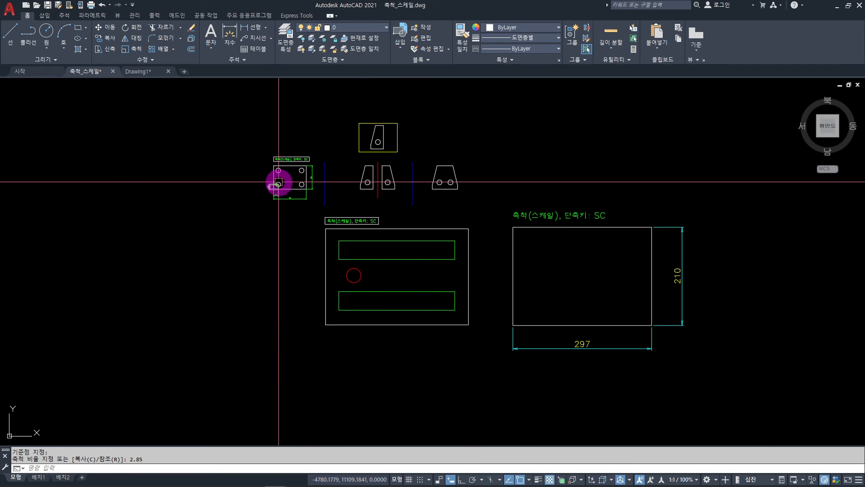
pyautogui.scroll(5, 276, 185)
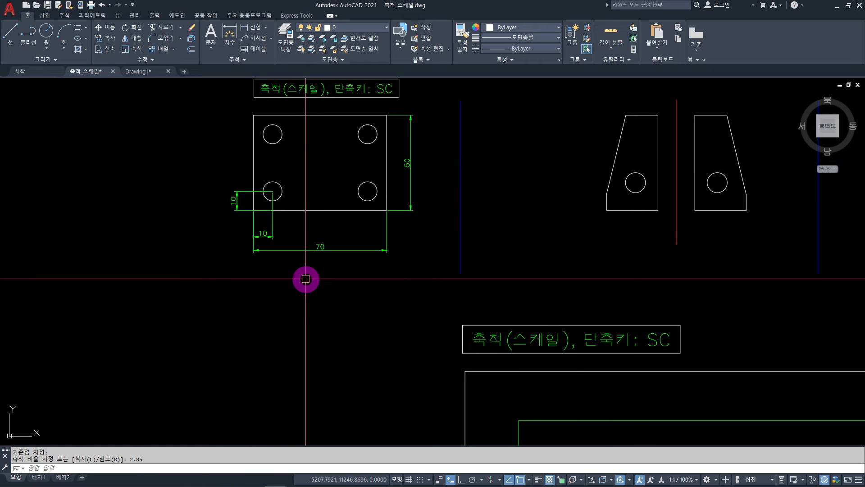
pyautogui.write('CO')
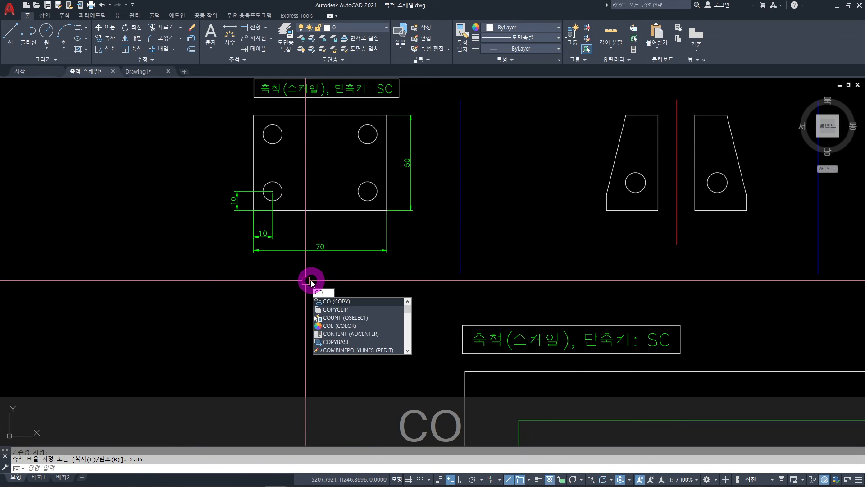
pyautogui.press('space')
pyautogui.click(421, 108)
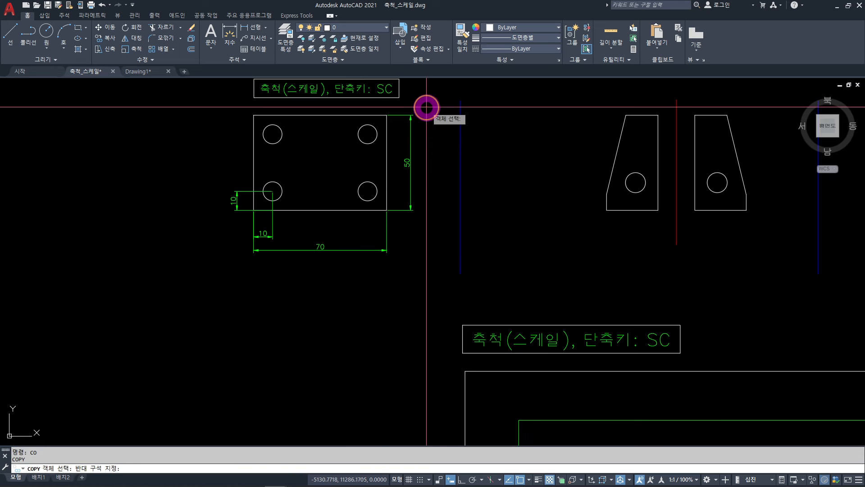
pyautogui.click(188, 290)
pyautogui.press('space')
pyautogui.click(315, 166)
pyautogui.moveTo(136, 230); pyautogui.dragTo(486, 180, button='middle')
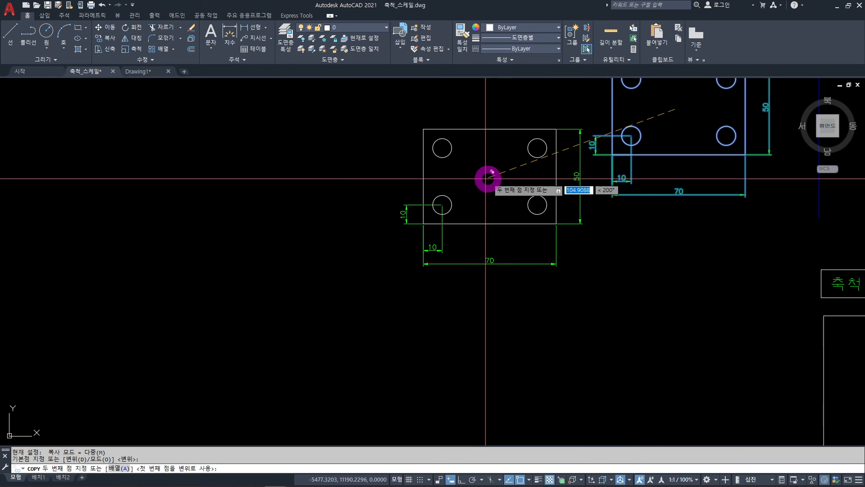
pyautogui.moveTo(357, 209); pyautogui.dragTo(392, 278, button='middle')
pyautogui.press('F8')
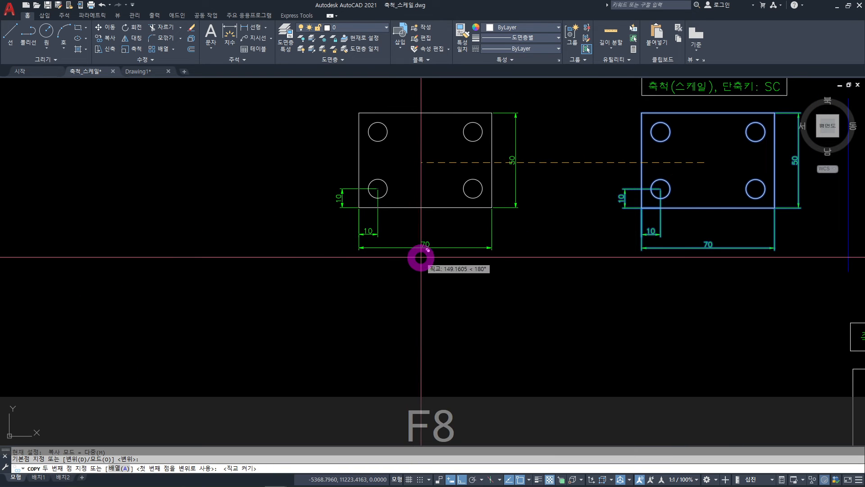
pyautogui.click(239, 235)
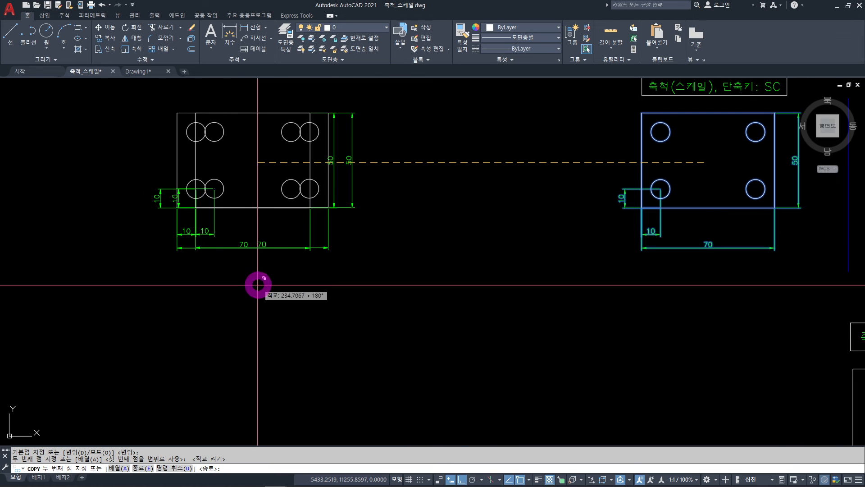
pyautogui.press('Escape')
# Step: Erase the two upper holes and the lower-right hole from the new plate copy
pyautogui.scroll(3, 315, 282)
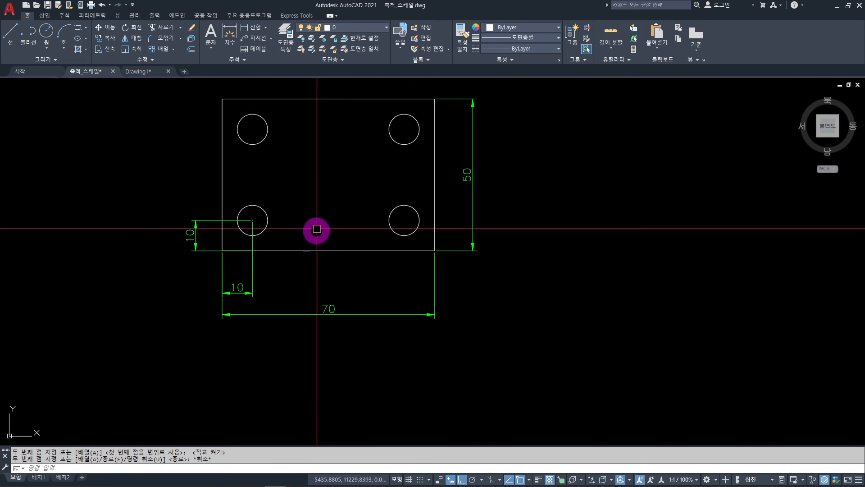
pyautogui.moveTo(200, 110); pyautogui.dragTo(207, 139, button='middle')
pyautogui.click(193, 106)
pyautogui.click(546, 224)
pyautogui.press('Delete')
pyautogui.click(322, 193)
pyautogui.click(464, 301)
pyautogui.press('Delete')
# Step: Erase the overall 50 height and 70 width dimensions from the new plate copy
pyautogui.click(510, 225)
pyautogui.click(466, 266)
pyautogui.click(483, 309)
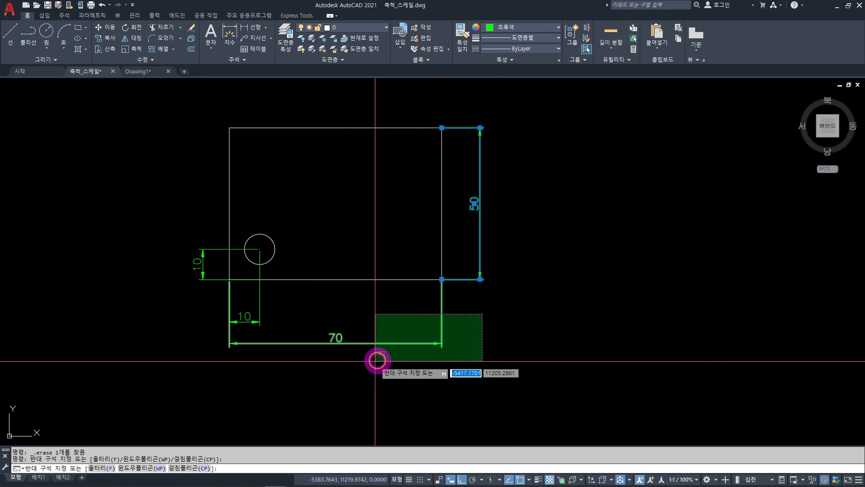
pyautogui.click(393, 358)
pyautogui.press('Delete')
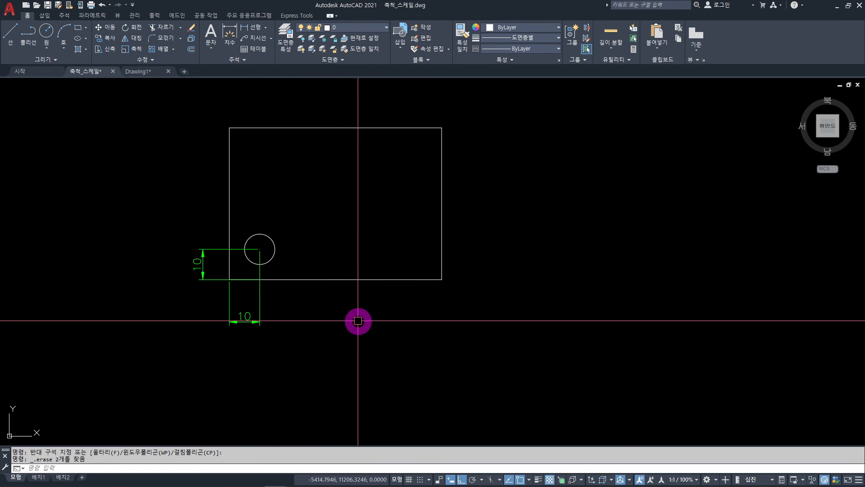
# Step: Explode the plate copy's rectangular outline and select its four sides individually to check that they are separate lines
pyautogui.click(489, 168)
pyautogui.click(450, 179)
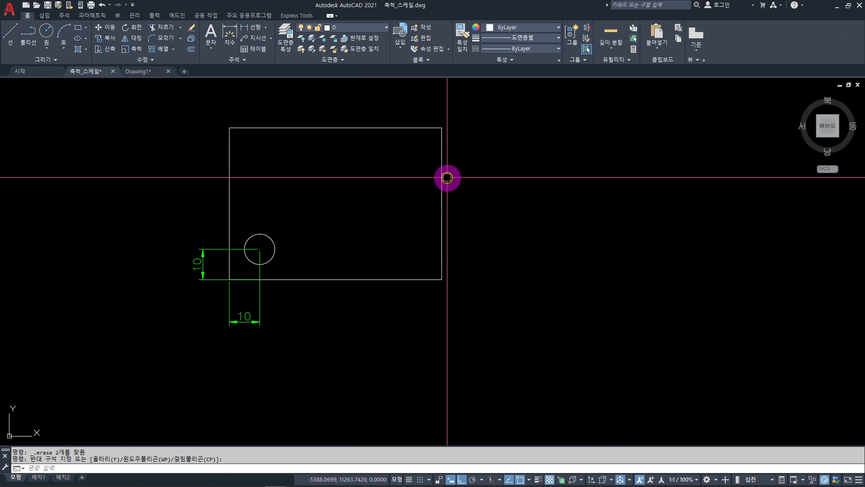
pyautogui.click(442, 177)
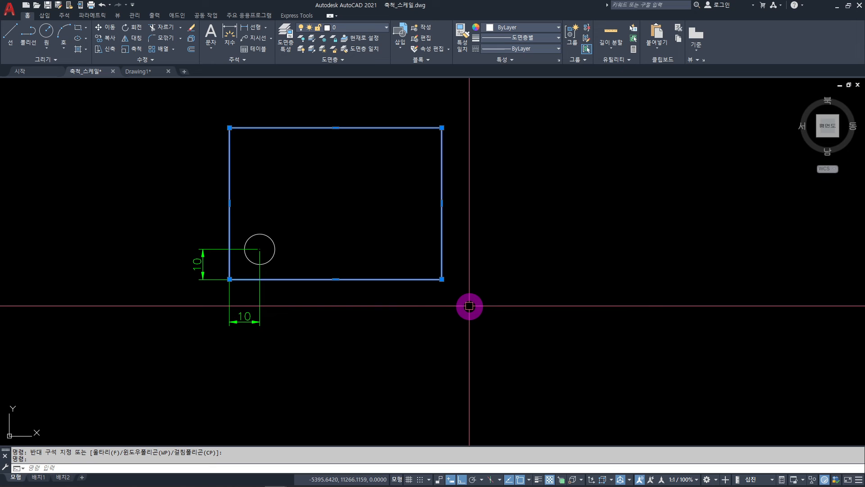
pyautogui.write('x')
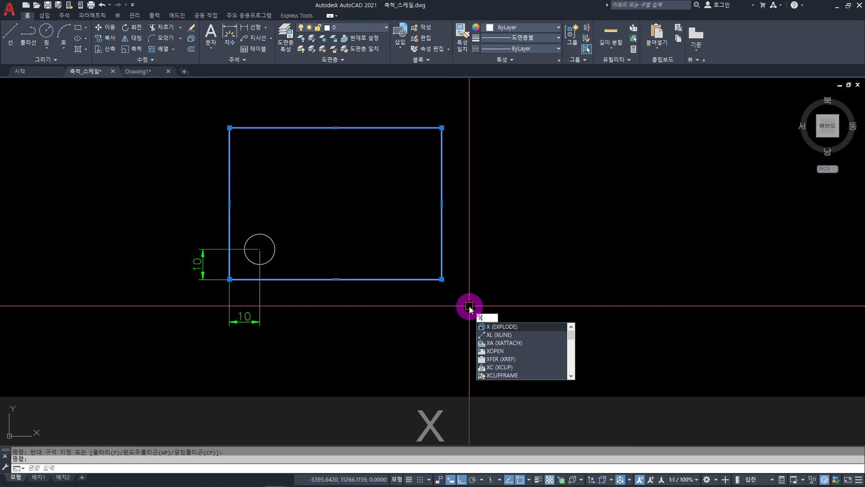
pyautogui.press('space')
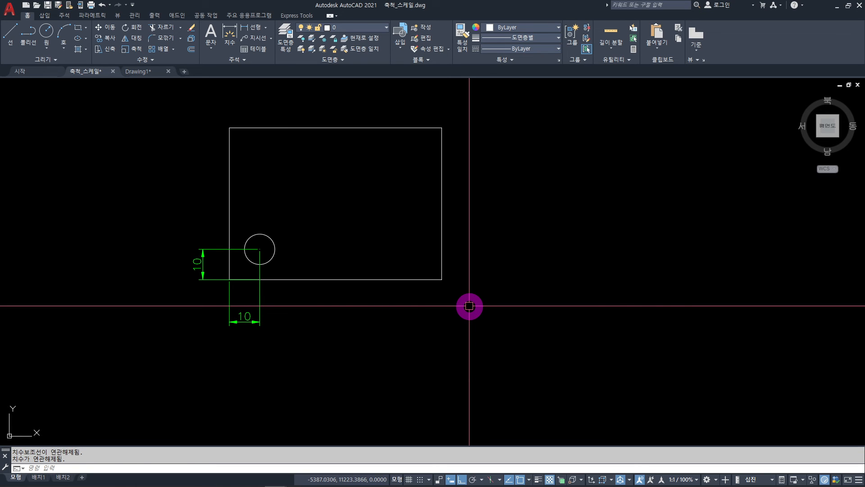
pyautogui.click(442, 236)
pyautogui.click(364, 128)
pyautogui.click(230, 180)
pyautogui.click(354, 282)
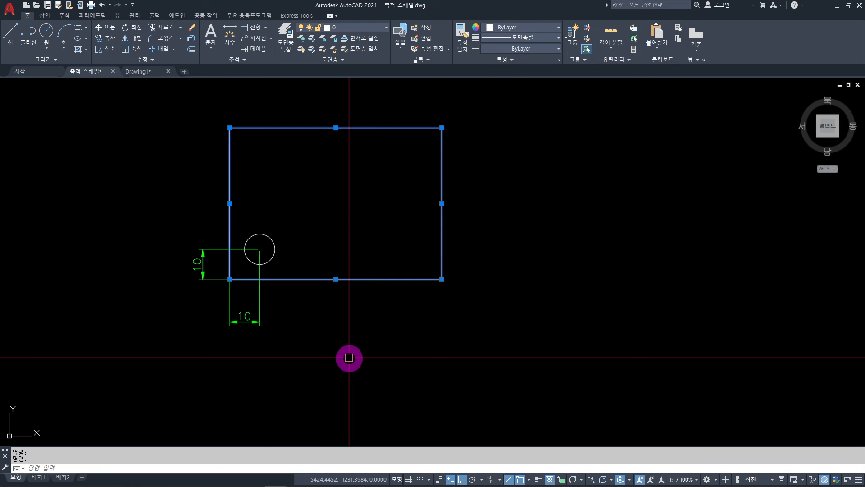
pyautogui.press('Escape')
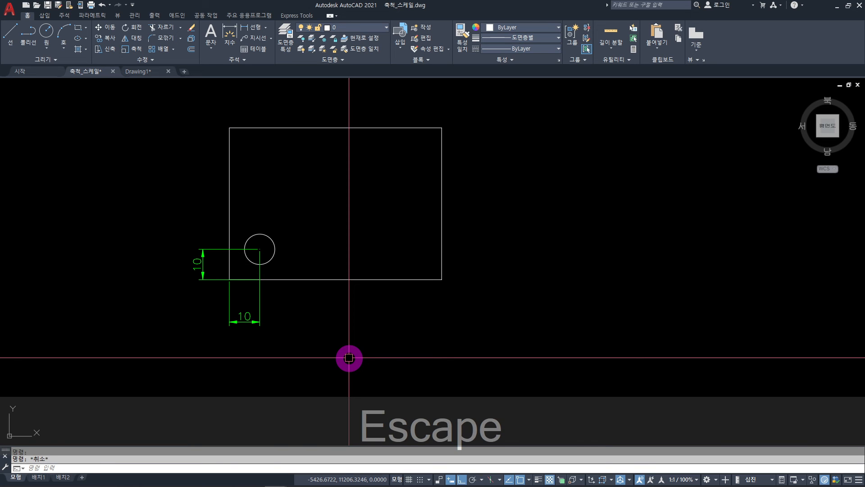
# Step: Erase the top edge of the exploded plate outline
pyautogui.click(375, 128)
pyautogui.press('Delete')
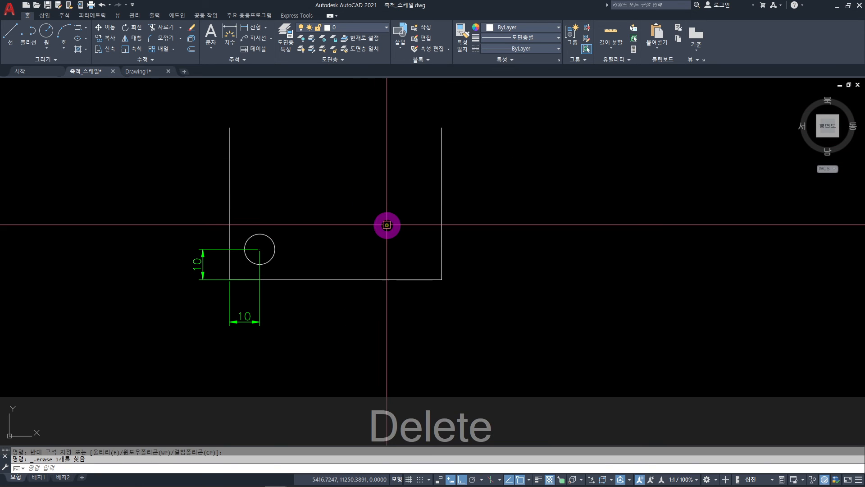
# Step: Erase the right edge of the plate outline and stretch the left edge's upper end down to just above the hole
pyautogui.click(441, 198)
pyautogui.press('Delete')
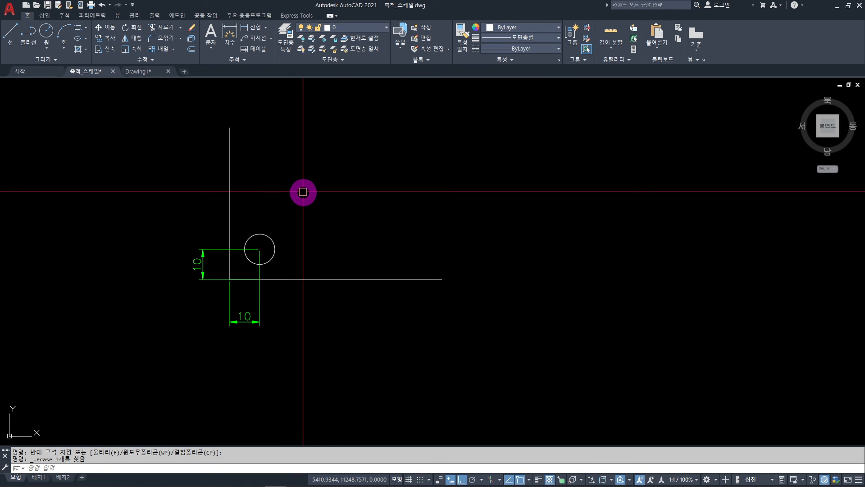
pyautogui.write('s')
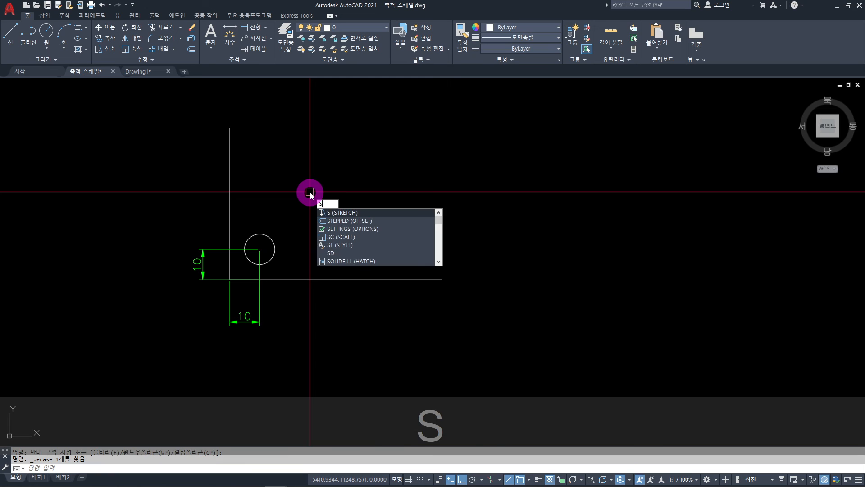
pyautogui.press('space')
pyautogui.click(268, 114)
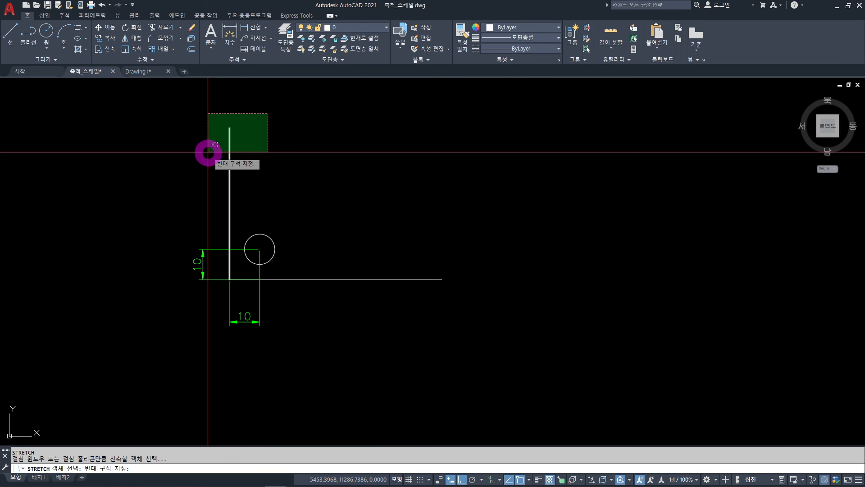
pyautogui.click(206, 151)
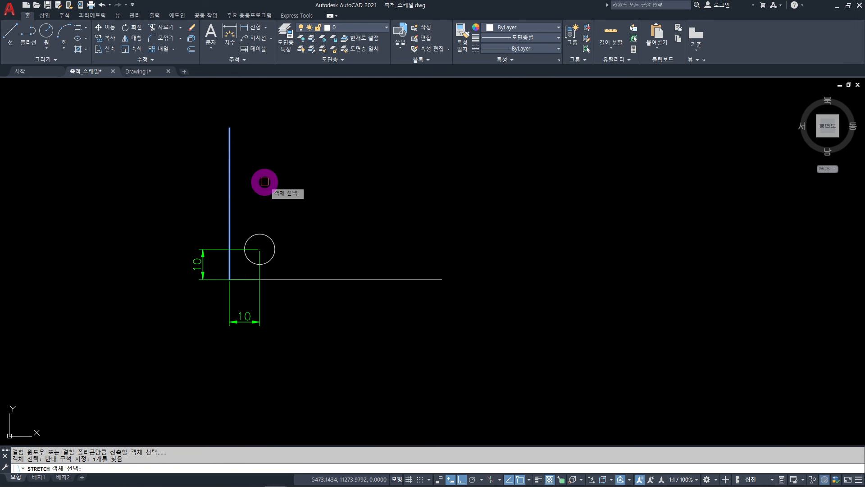
pyautogui.press('space')
pyautogui.click(272, 141)
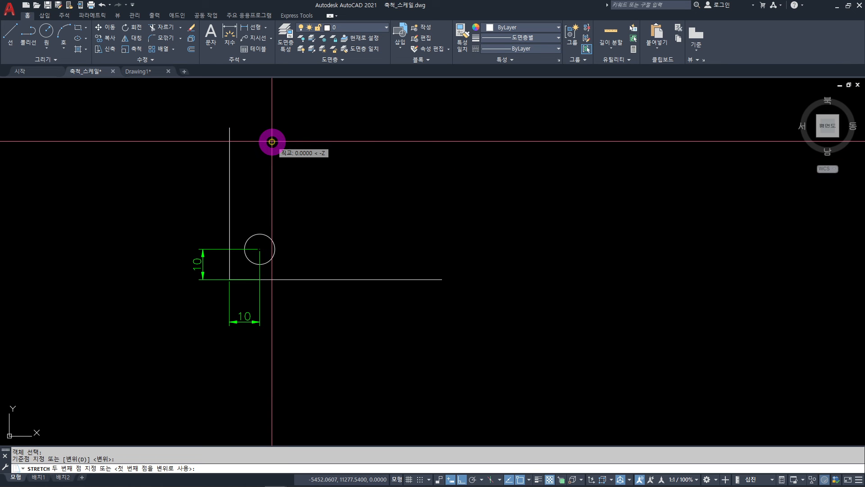
pyautogui.click(290, 227)
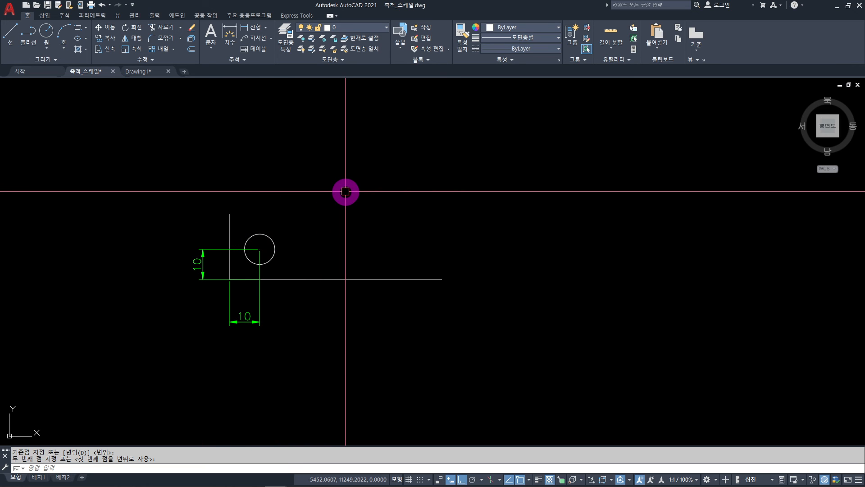
# Step: Shorten the plate's bottom edge by moving its right endpoint left to a little past the hole
pyautogui.click(421, 232)
pyautogui.click(376, 298)
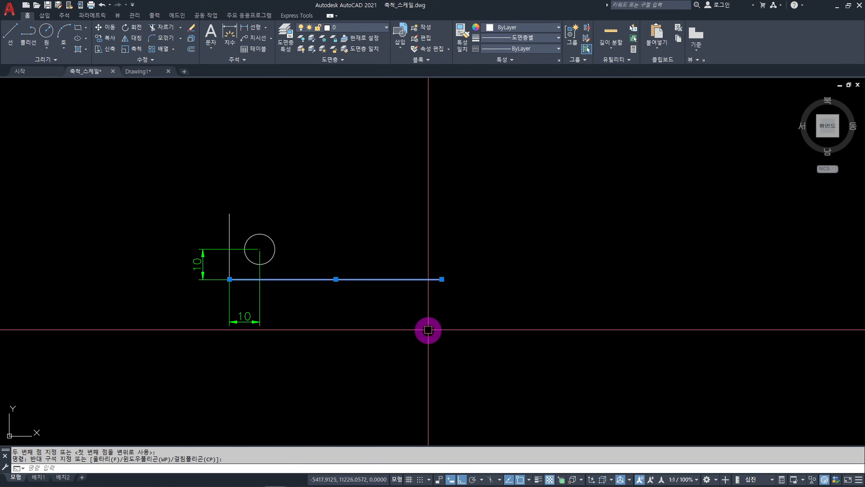
pyautogui.click(442, 279)
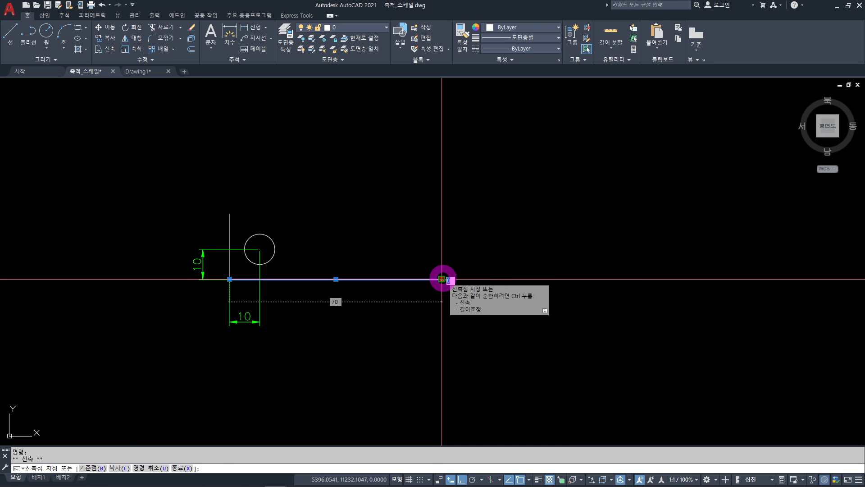
pyautogui.click(314, 300)
pyautogui.press('Escape')
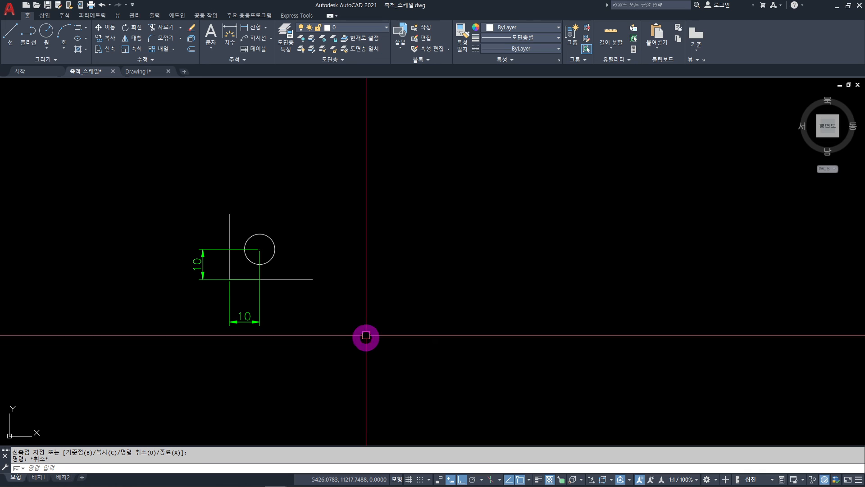
# Step: Scale the remaining corner lines, hole and both dimensions by a factor of 2 about the lower-left corner
pyautogui.click(356, 177)
pyautogui.click(167, 368)
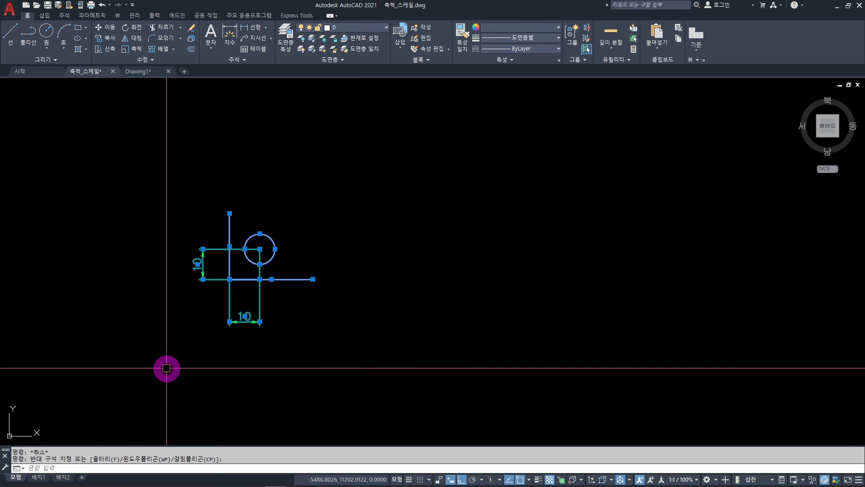
pyautogui.write('SC')
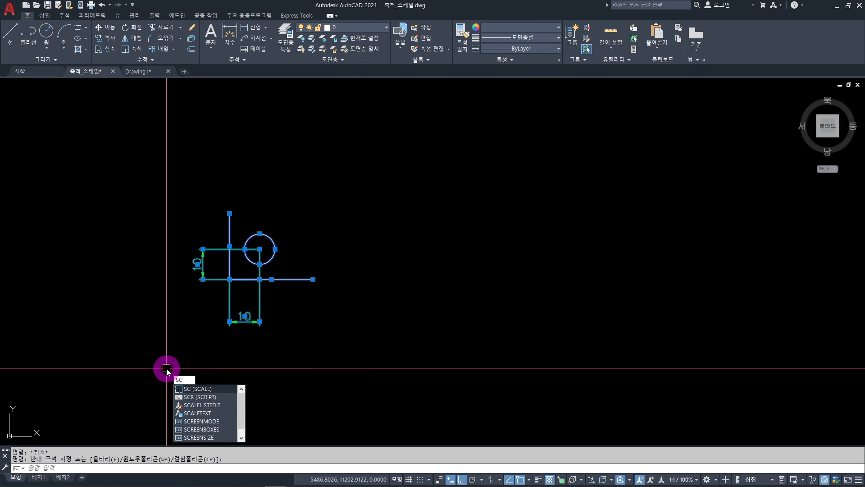
pyautogui.press('space')
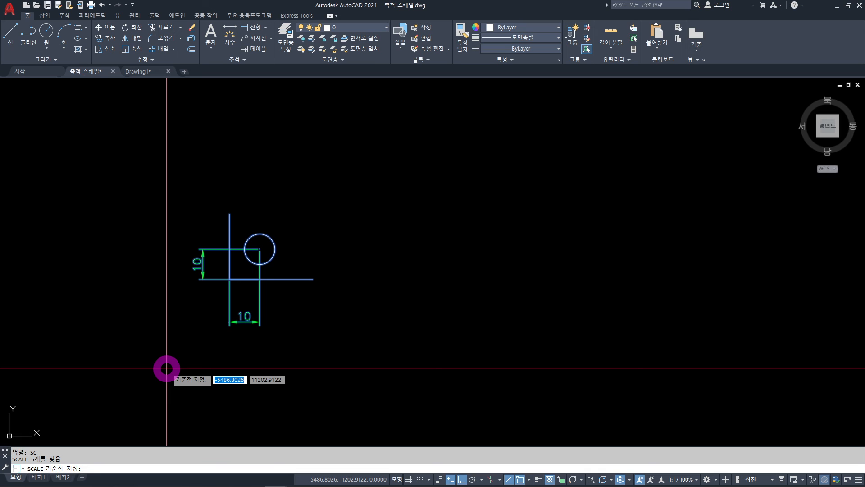
pyautogui.click(229, 279)
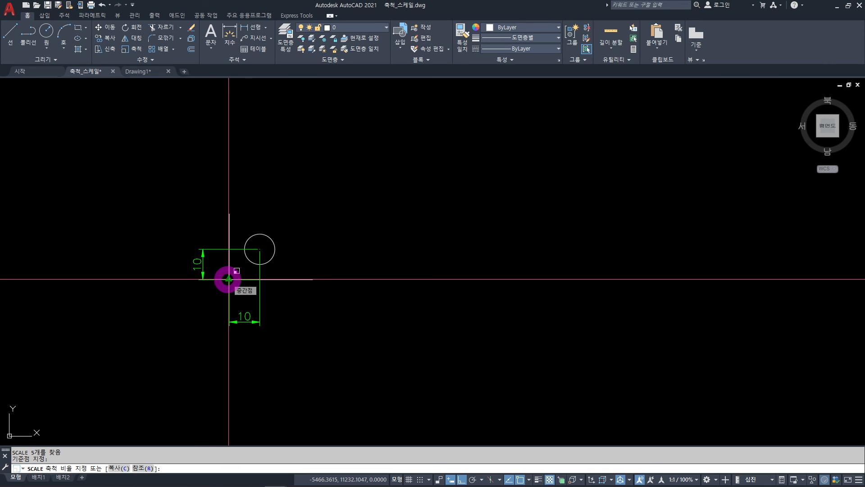
pyautogui.write('2')
pyautogui.press('Return')
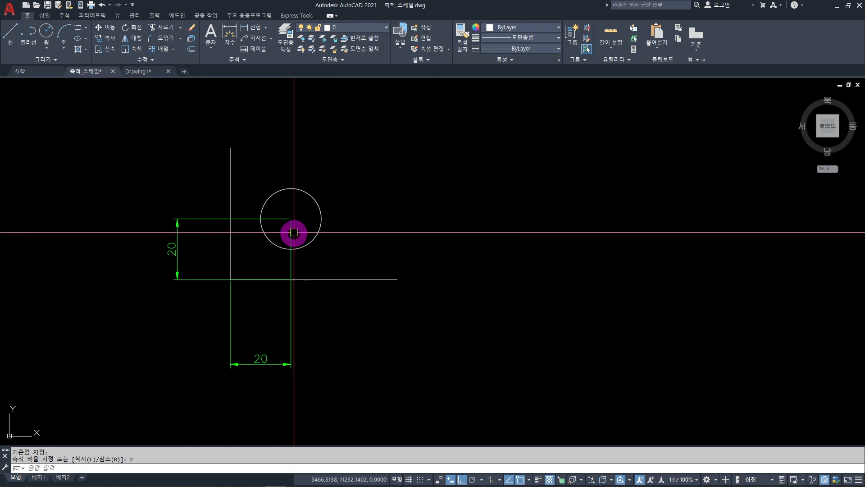
# Step: Draw a rectangular frame around the enlarged corner detail, leaving space around its dimensions
pyautogui.click(77, 28)
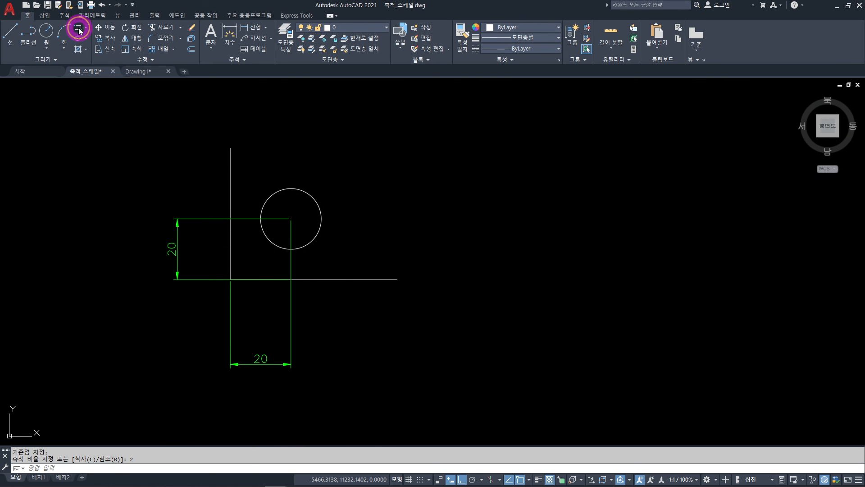
pyautogui.scroll(-2, 132, 141)
pyautogui.click(126, 137)
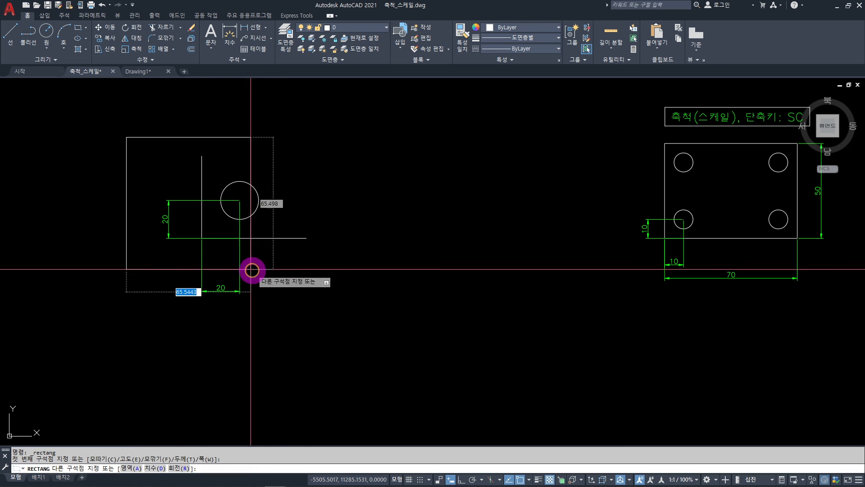
pyautogui.click(327, 304)
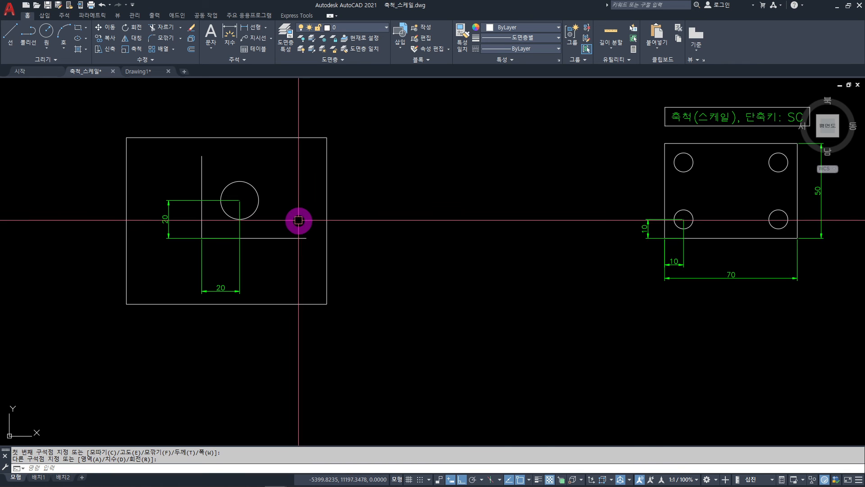
# Step: Move the detail's horizontal dimension line up, closer to the bottom edge
pyautogui.scroll(4, 176, 293)
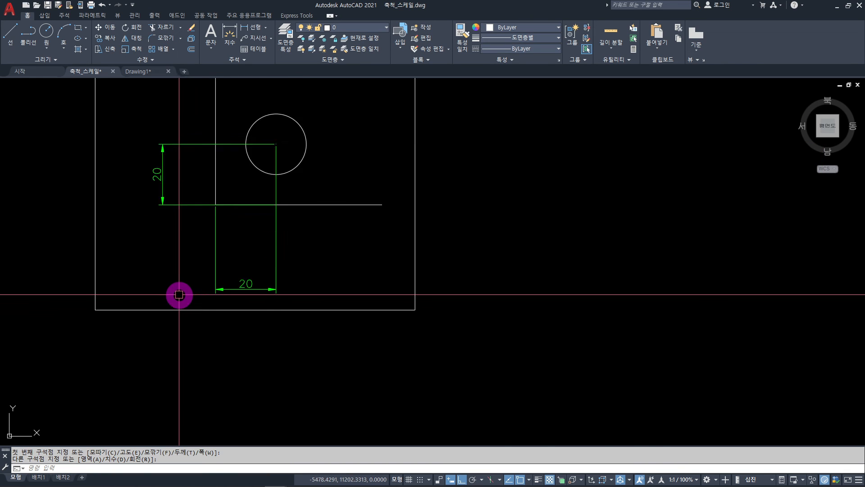
pyautogui.click(290, 266)
pyautogui.click(274, 290)
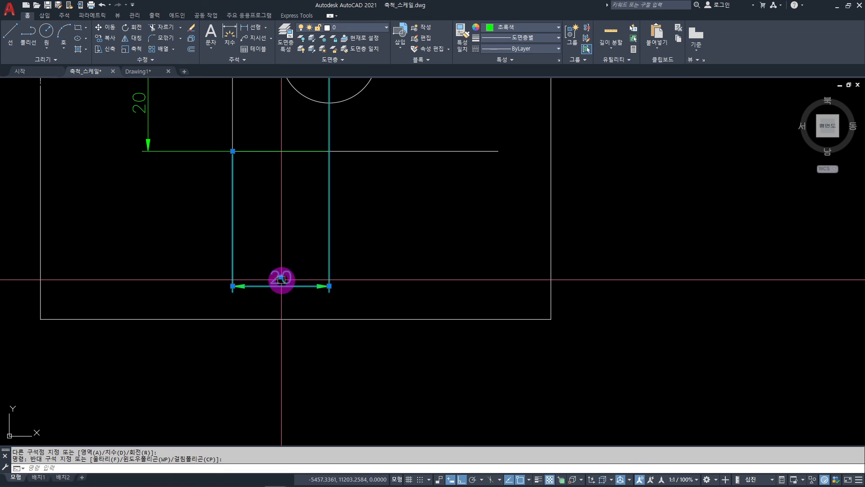
pyautogui.click(290, 287)
pyautogui.scroll(-2, 289, 233)
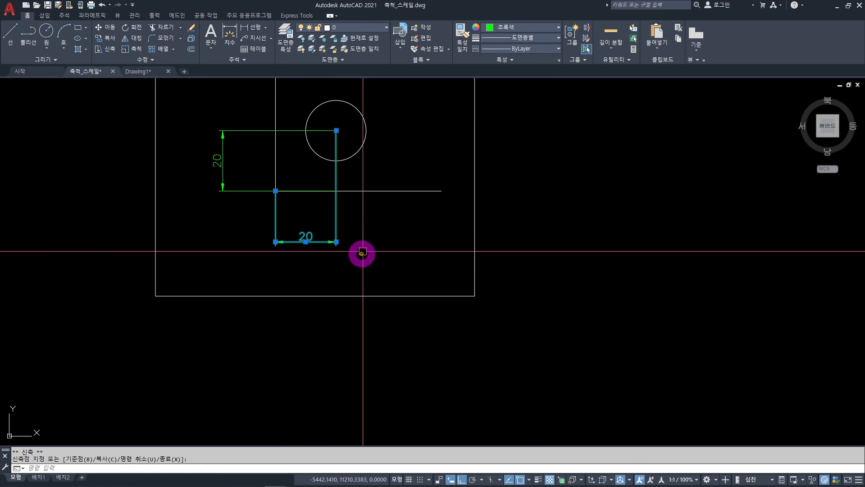
pyautogui.press('Escape')
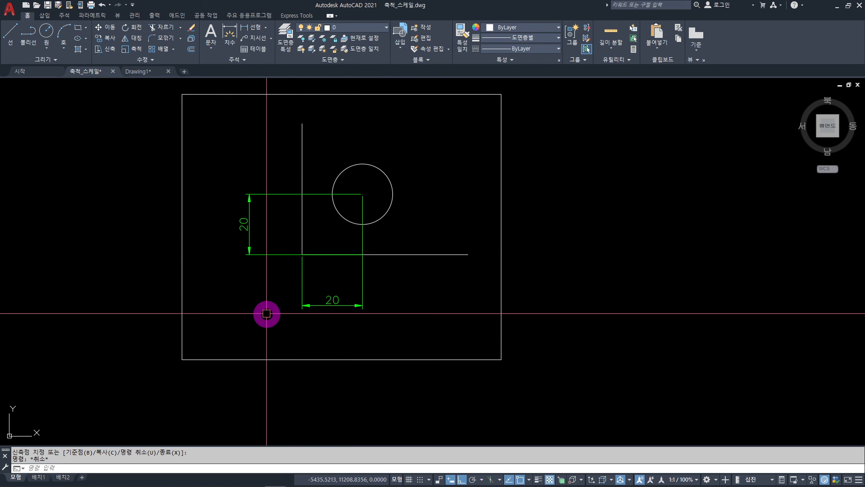
# Step: Override the text of the detail's horizontal hole dimension with 10
pyautogui.doubleClick(333, 305)
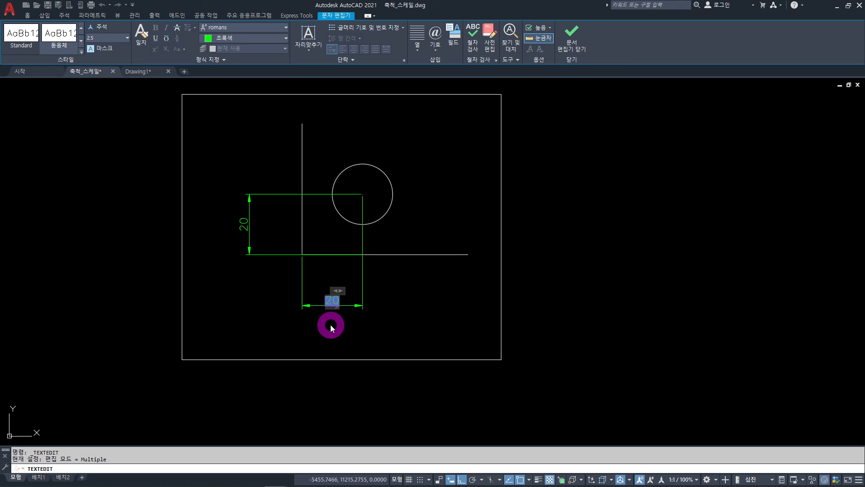
pyautogui.write('5')
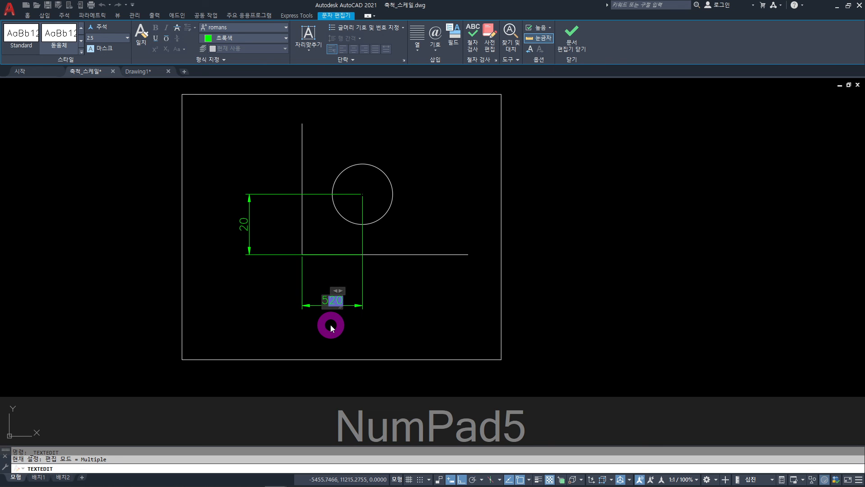
pyautogui.press('BackSpace')
pyautogui.write('10')
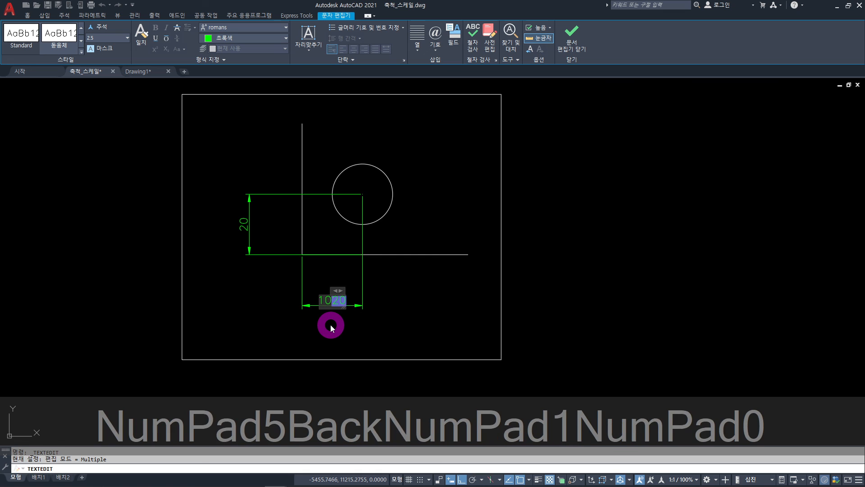
pyautogui.press('Delete')
pyautogui.press('Delete')
pyautogui.click(272, 331)
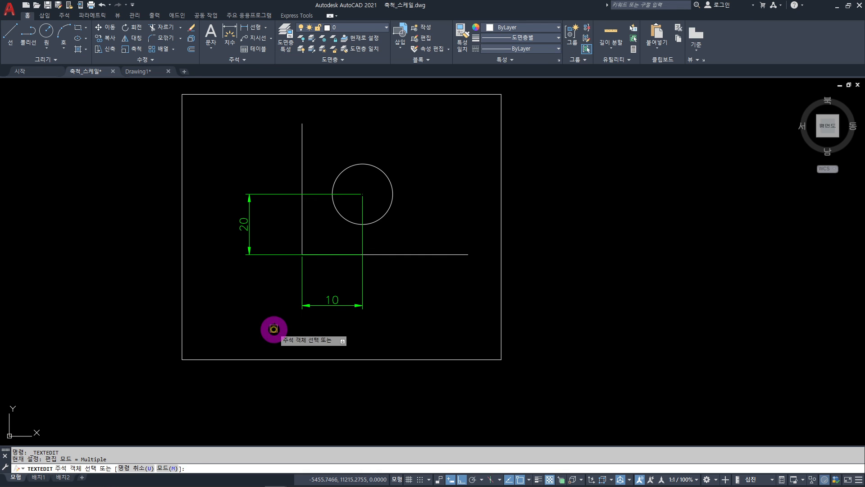
# Step: Override the text of the detail's vertical hole dimension with 10
pyautogui.click(245, 224)
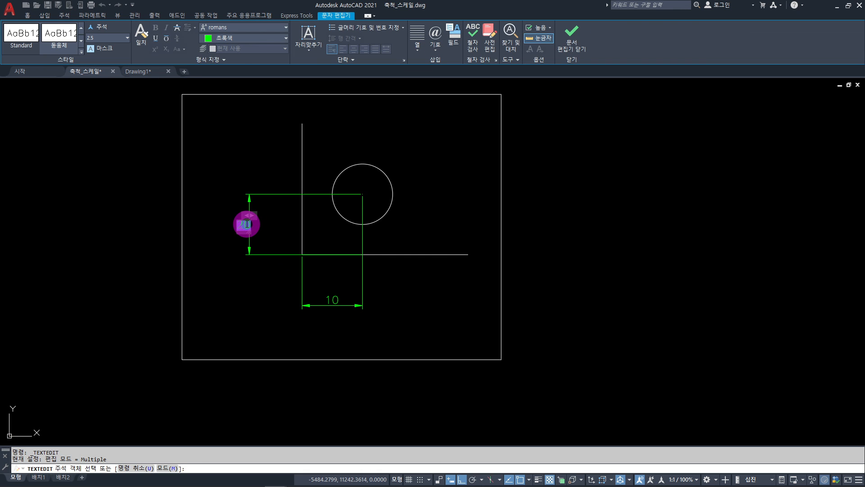
pyautogui.write('10')
pyautogui.press('Delete')
pyautogui.press('Delete')
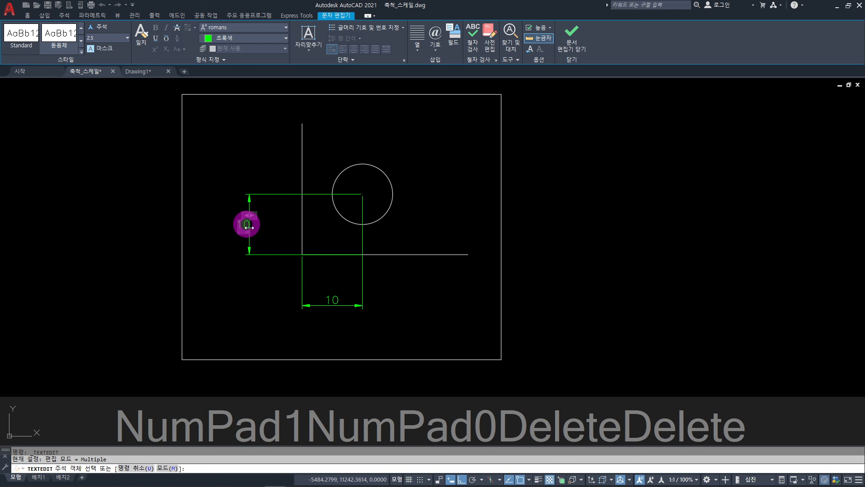
pyautogui.click(257, 273)
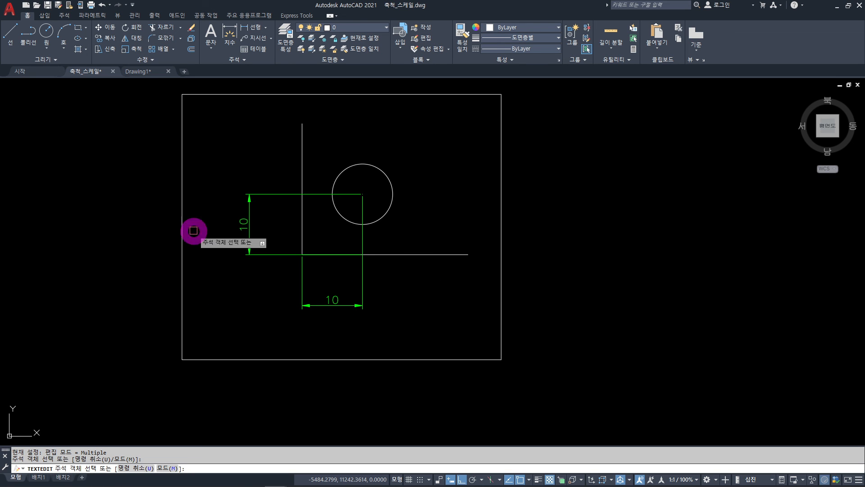
# Step: Compare the framed, enlarged corner detail with the original dimensioned four-hole plate
pyautogui.scroll(-2, 514, 282)
pyautogui.scroll(-2, 338, 248)
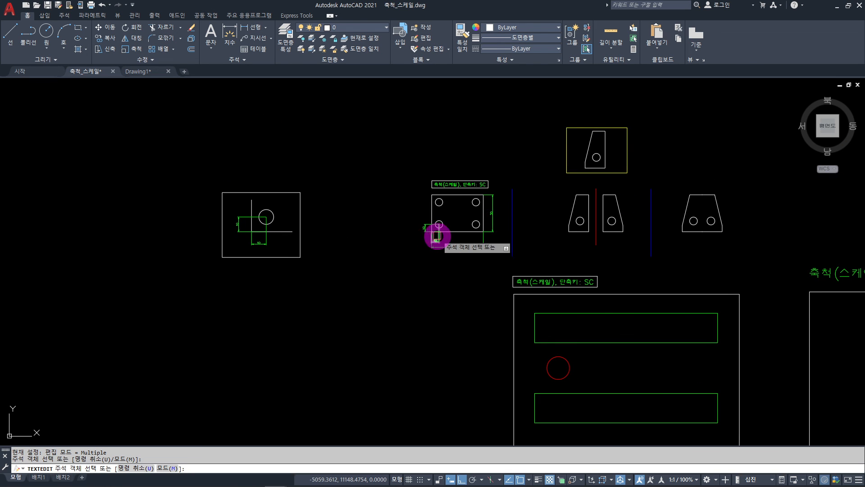
pyautogui.scroll(3, 437, 236)
pyautogui.moveTo(298, 262); pyautogui.dragTo(491, 268, button='middle')
pyautogui.scroll(1, 491, 267)
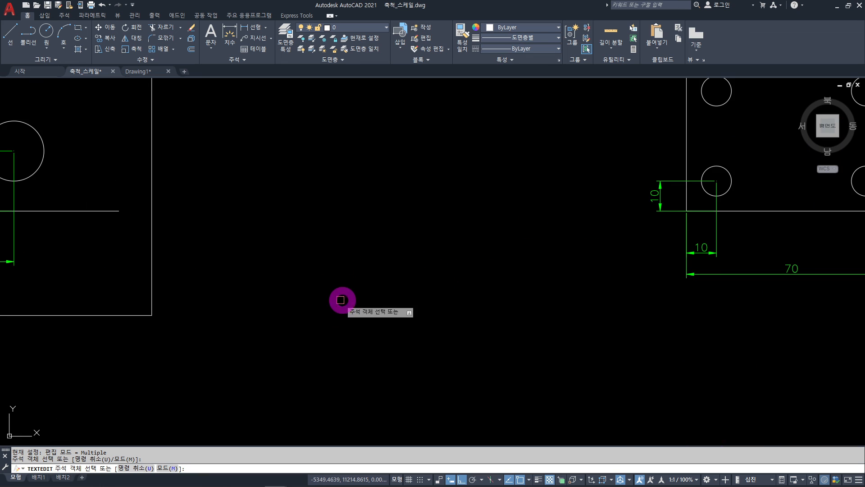
pyautogui.scroll(-2, 332, 298)
pyautogui.scroll(2, 152, 276)
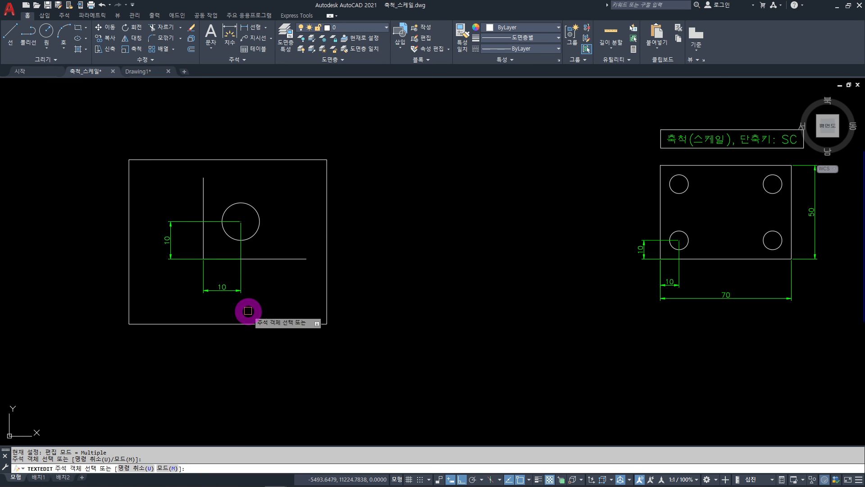
pyautogui.moveTo(394, 253); pyautogui.dragTo(284, 265, button='middle')
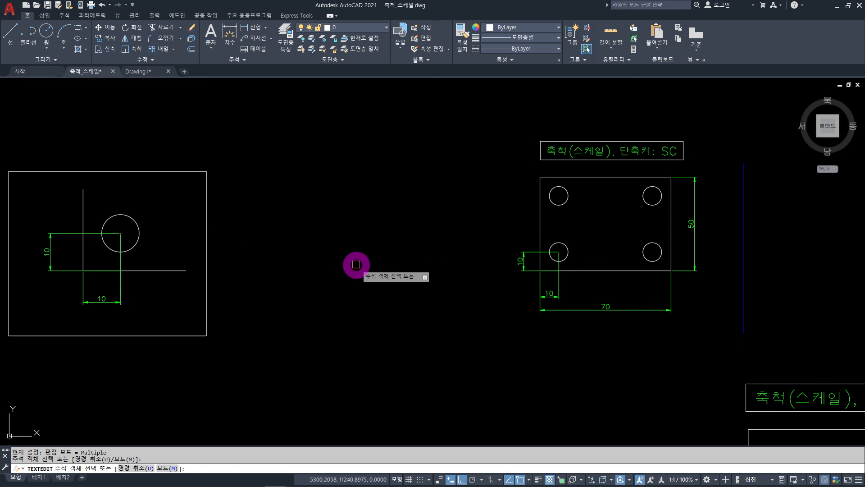
pyautogui.moveTo(391, 279); pyautogui.dragTo(276, 279, button='middle')
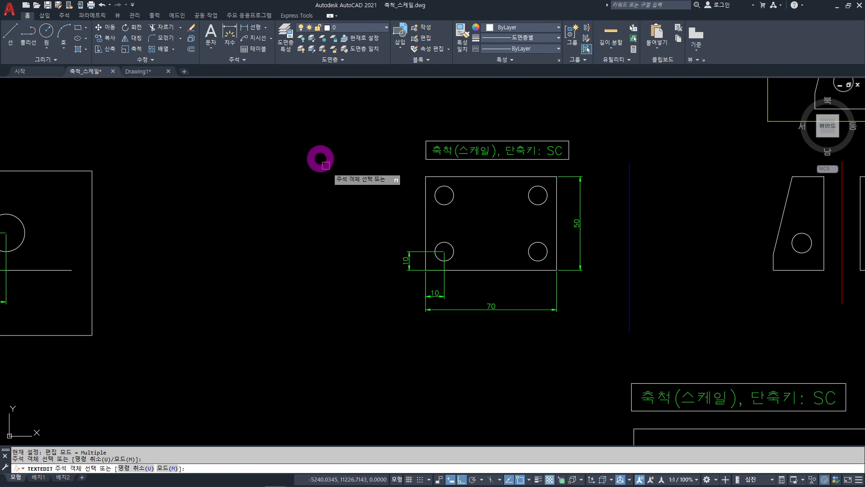
pyautogui.scroll(-2, 380, 324)
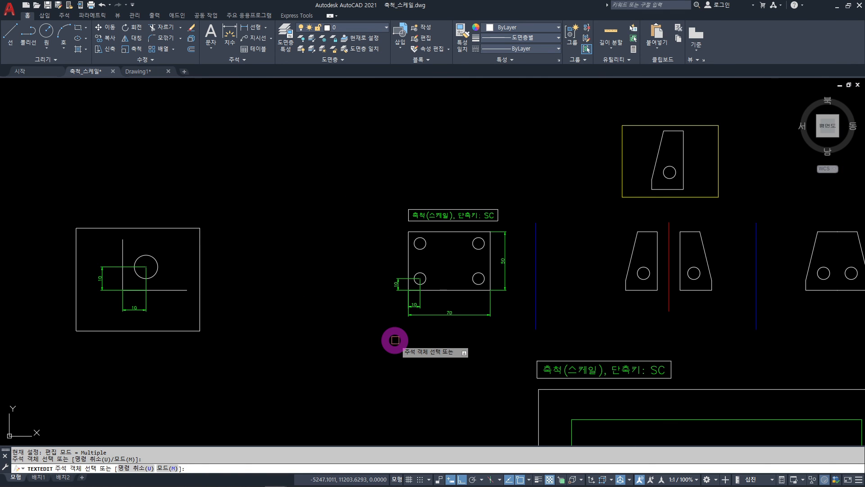